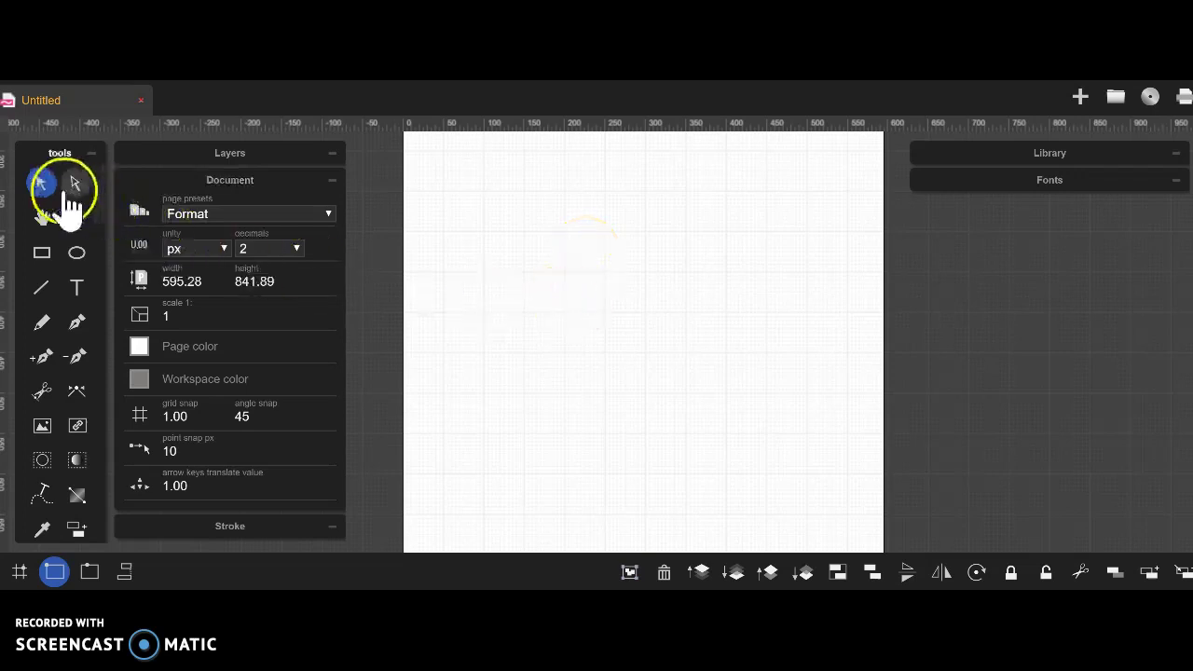
Start a bird outline with the Pen tool on the page's upper half, drawing the beak's top edge, curved head and neck.
left_click(76, 326)
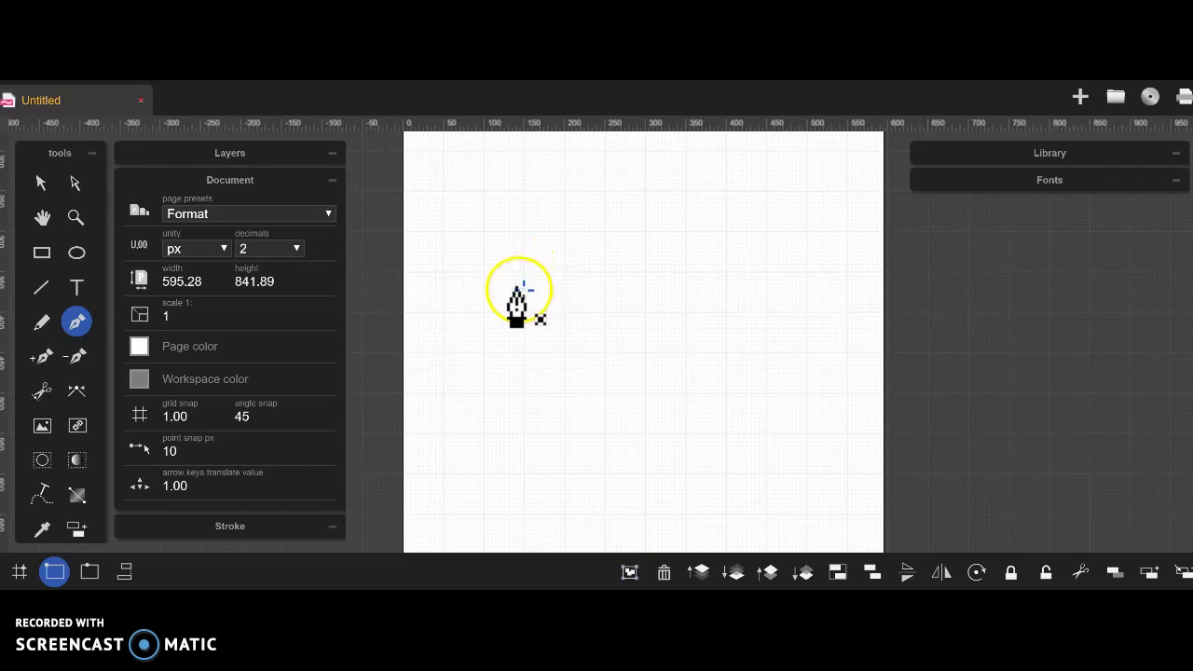
left_click_drag(520, 272, 580, 251)
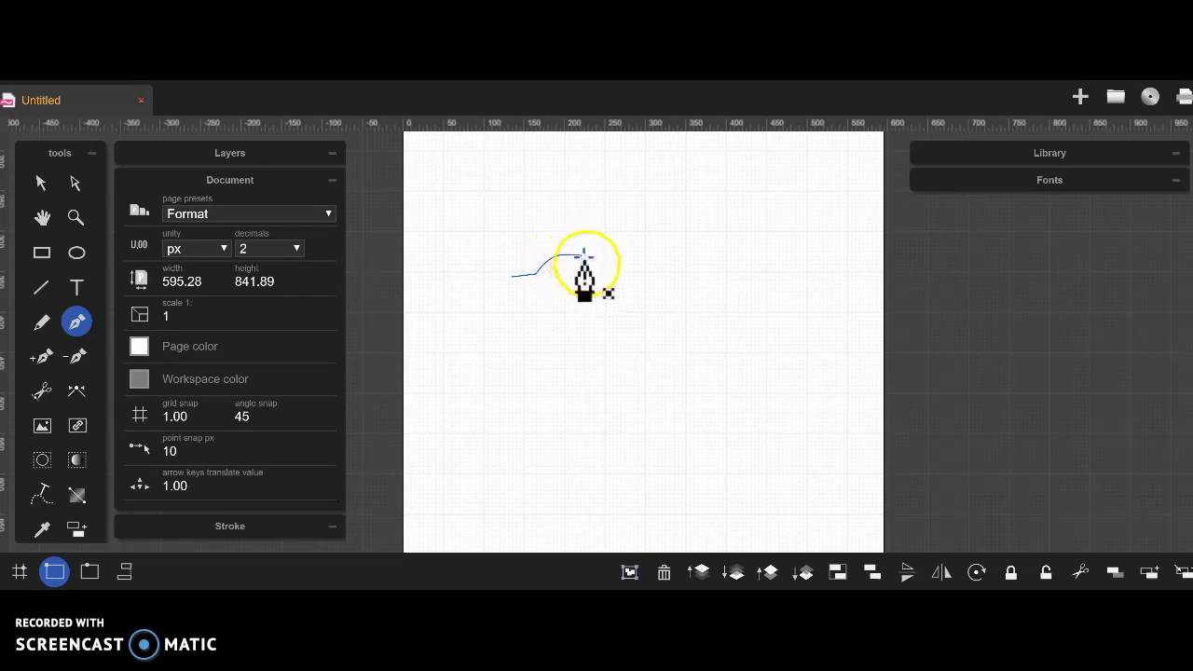
left_click(584, 278)
left_click(606, 289)
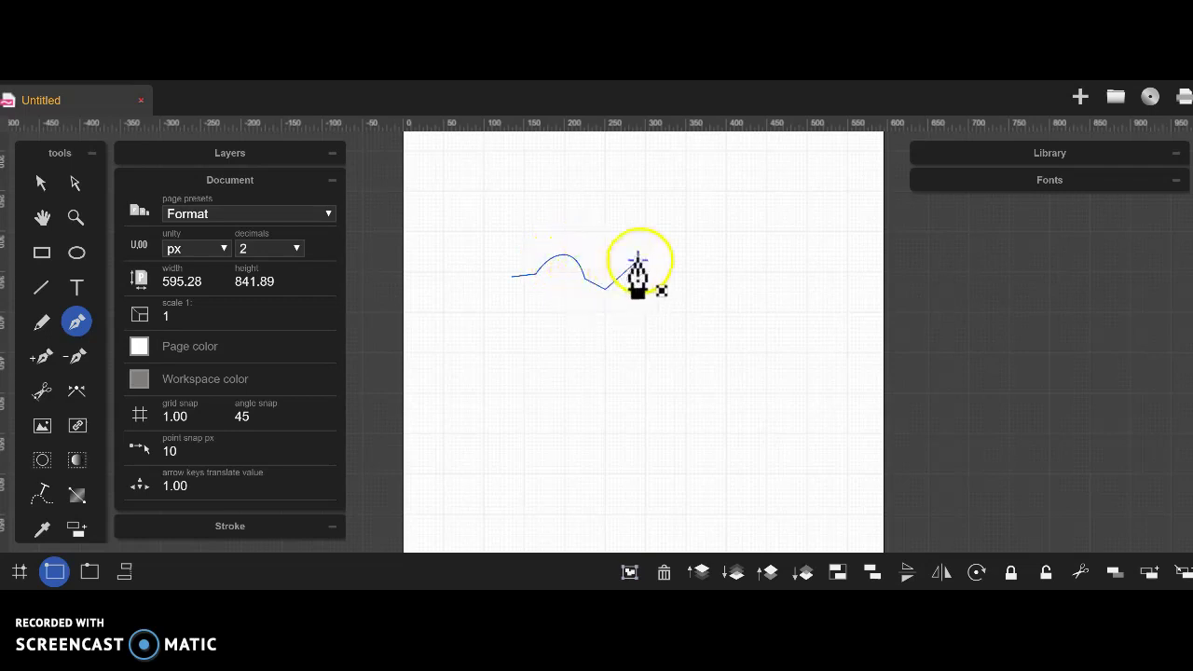
Extend the bird path with straight segments around the long pointed upper wing and back in to the body.
left_click(646, 252)
left_click(694, 243)
left_click(768, 252)
left_click(684, 274)
left_click(645, 313)
Continue the bird path along the lower back and around a forked tail with two pointed tips.
left_click(668, 345)
left_click(728, 370)
left_click(674, 370)
left_click(678, 415)
left_click(647, 369)
Complete the bird outline with the belly, pointed lower wing and throat, closing the path at the beak tip.
left_click(601, 351)
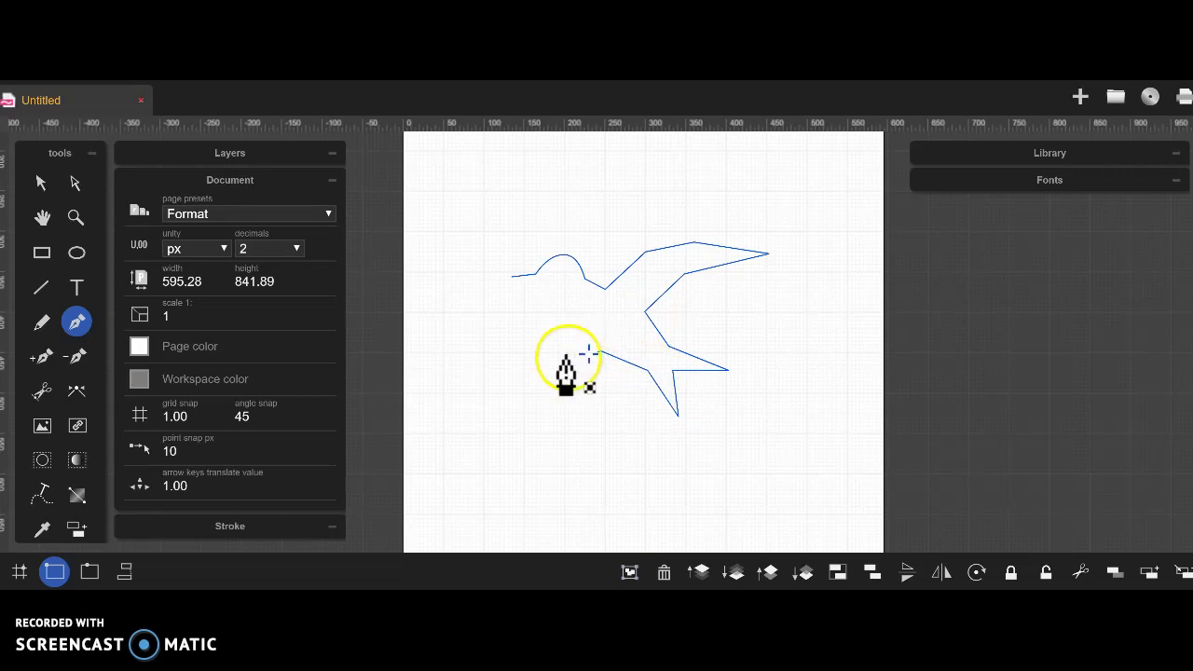
left_click(542, 361)
left_click(522, 423)
left_click(588, 298)
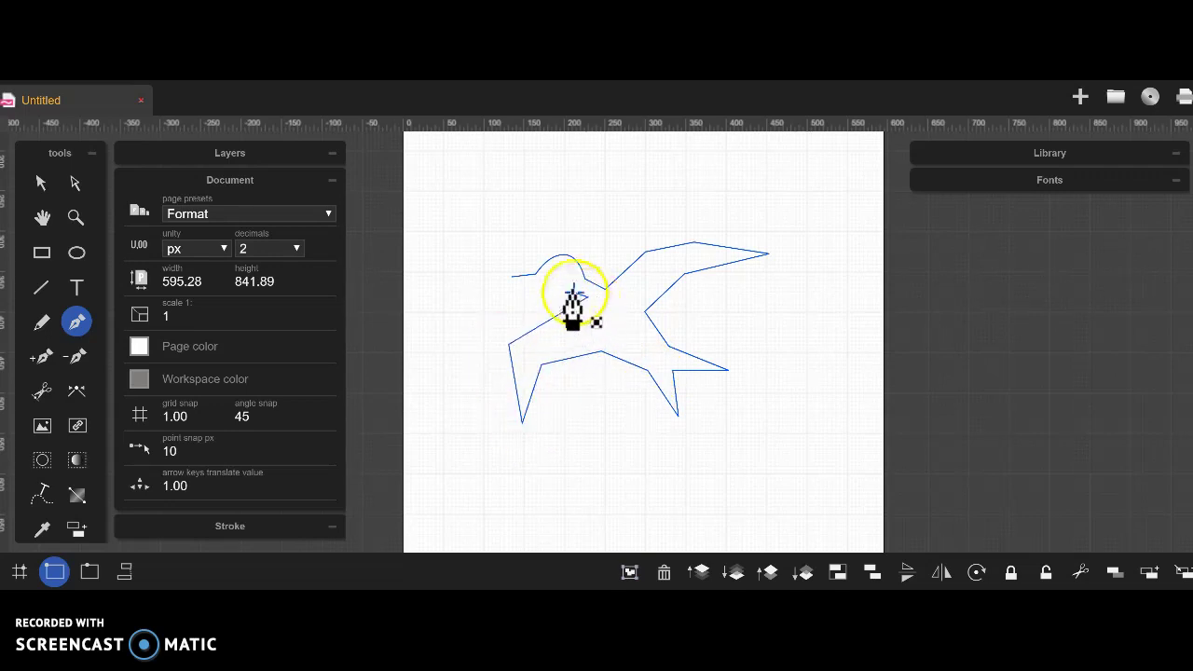
left_click(511, 276)
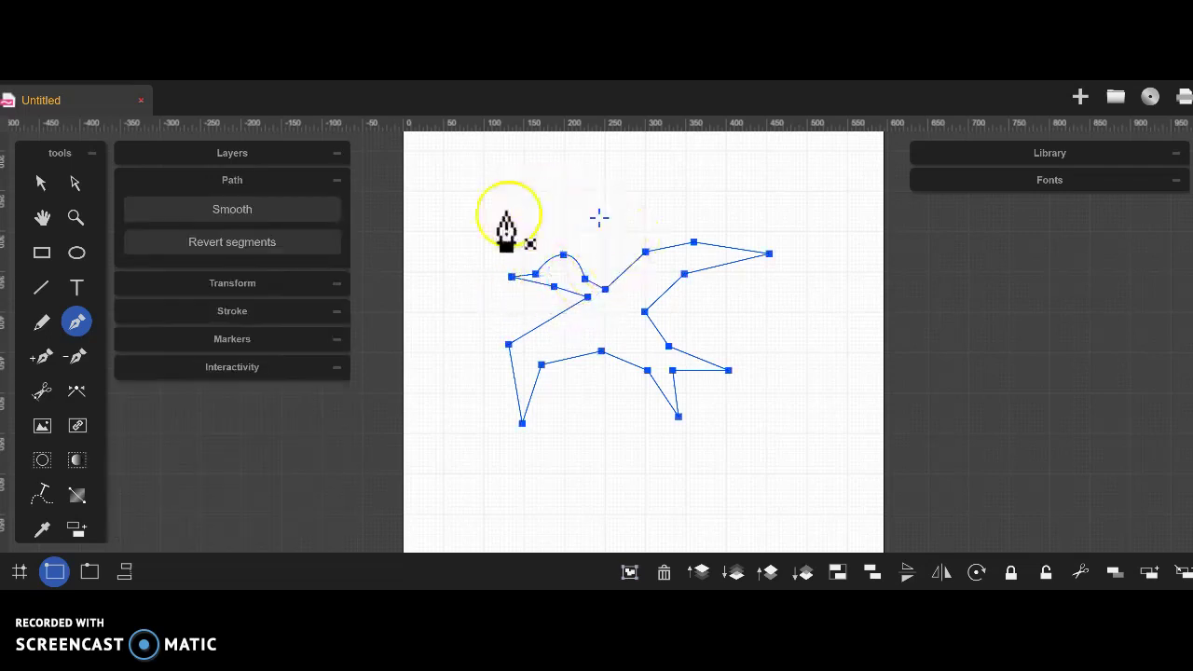
left_click(42, 179)
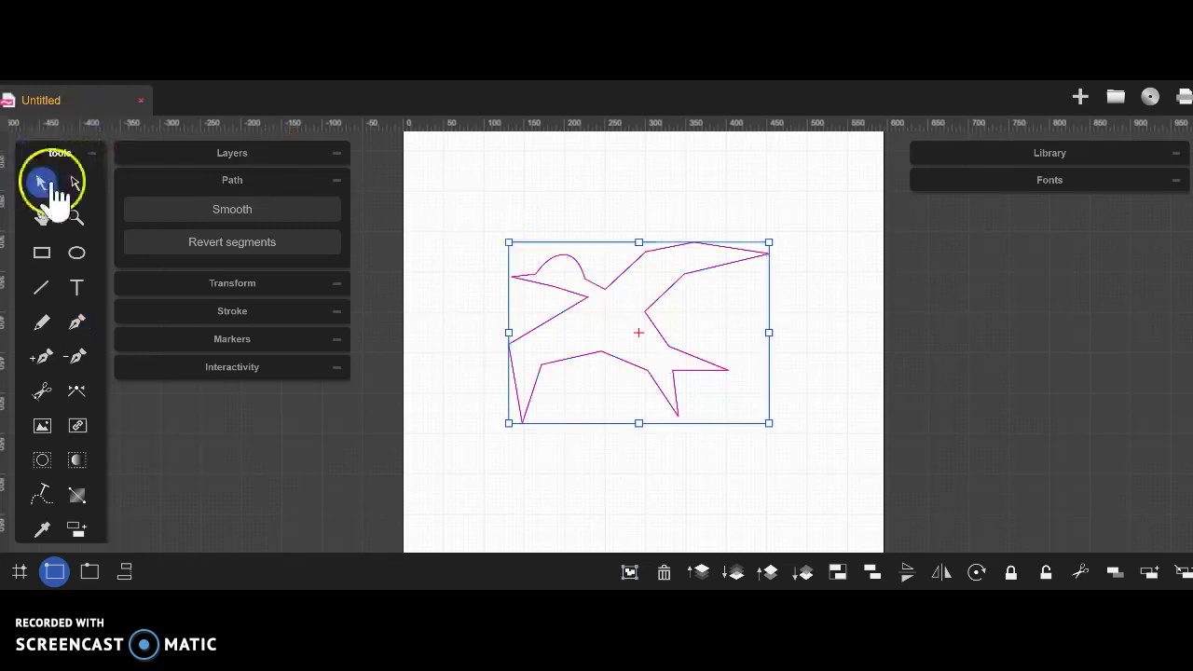
left_click(671, 297)
left_click(667, 253)
left_click(671, 244)
left_click(709, 246)
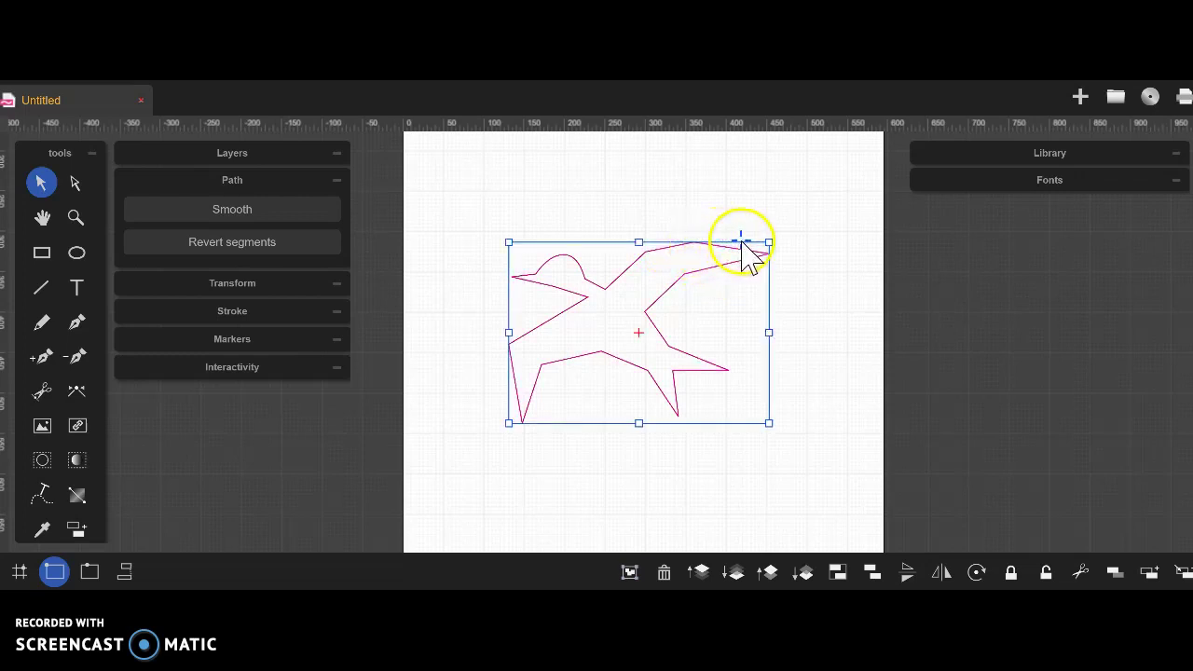
left_click(750, 246)
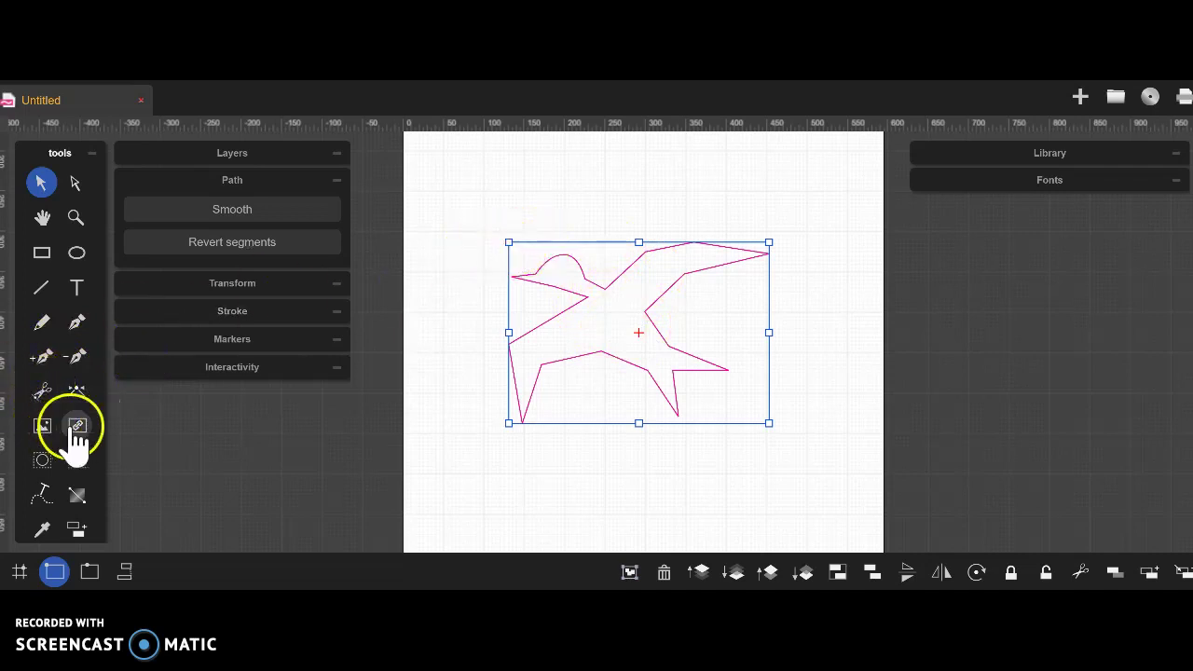
Reposition individual anchor points of the bird's neck, throat, upper wing's inner corner, belly and lower wing to refine its outline.
left_click(76, 183)
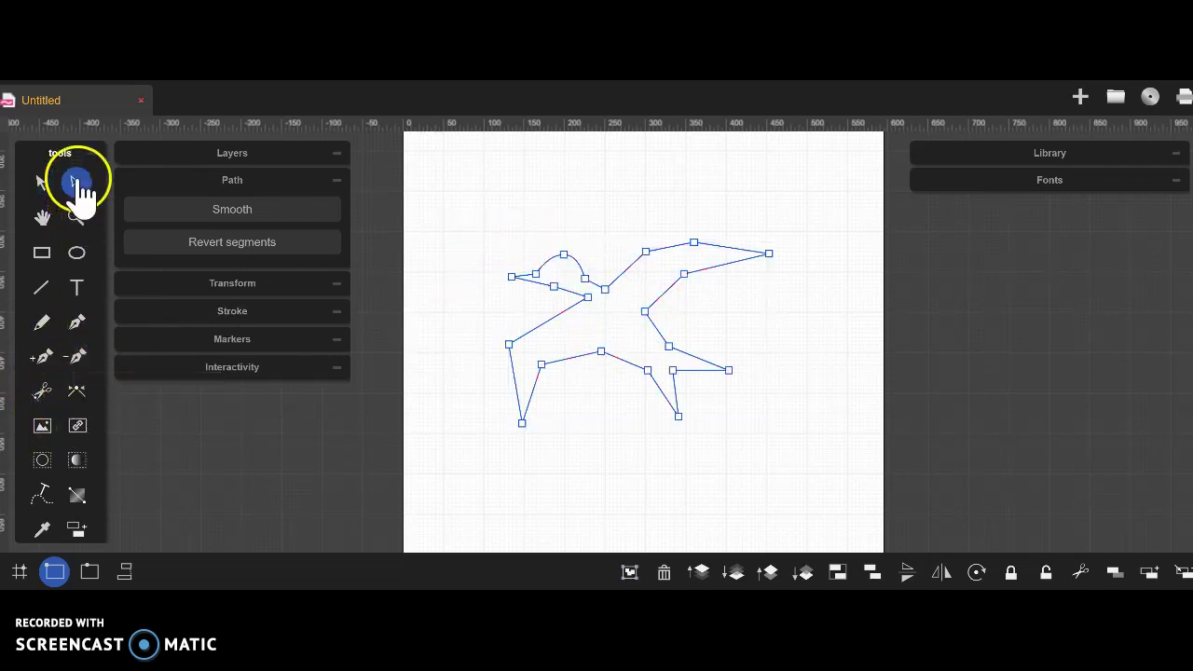
left_click_drag(605, 289, 572, 299)
left_click(588, 297)
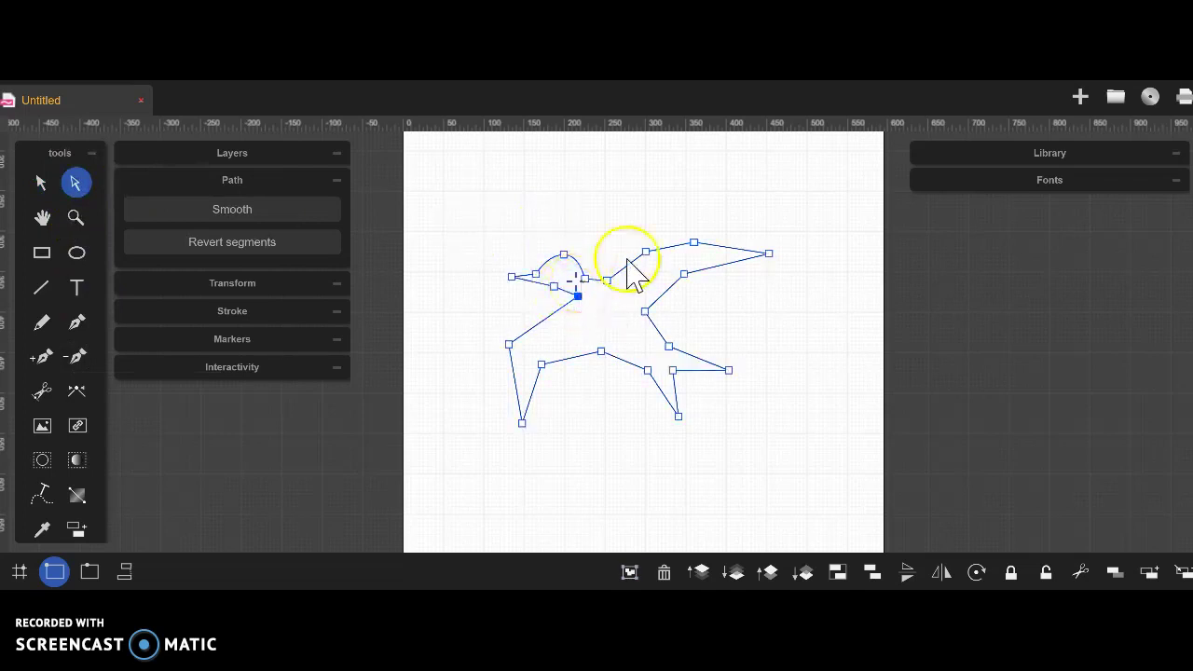
left_click_drag(685, 274, 670, 270)
left_click_drag(601, 352, 591, 342)
left_click_drag(523, 423, 530, 432)
left_click_drag(543, 366, 559, 354)
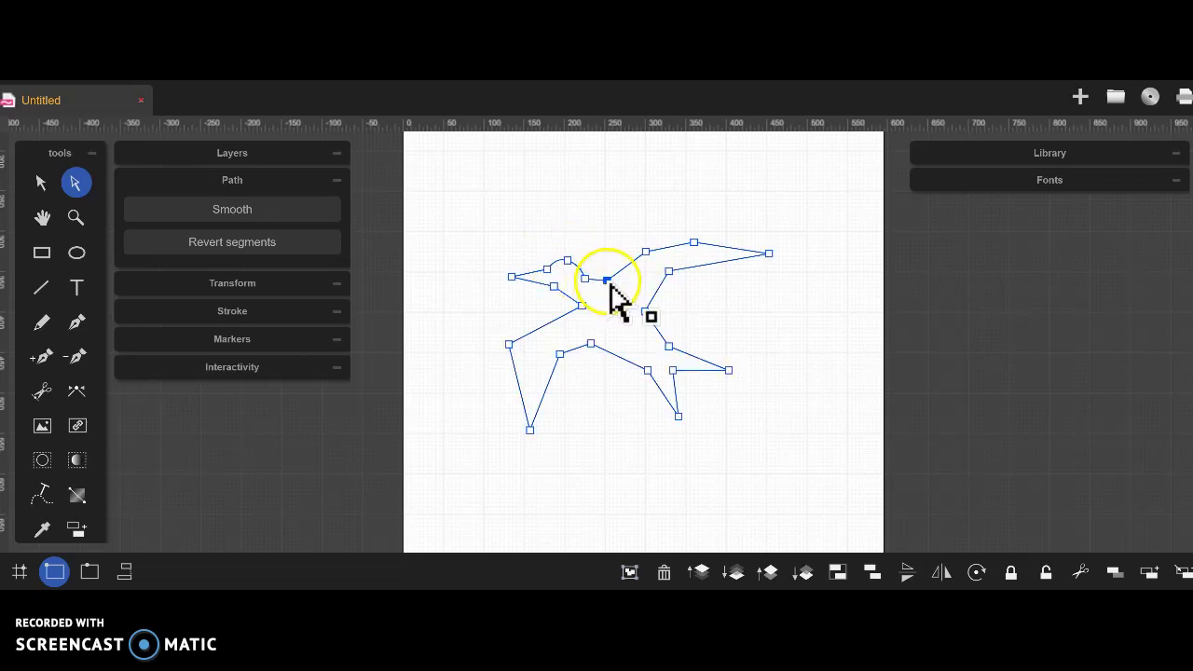
Shift the neck point and the upper wing's two leading-edge points toward the head, and raise the belly point.
left_click(637, 259)
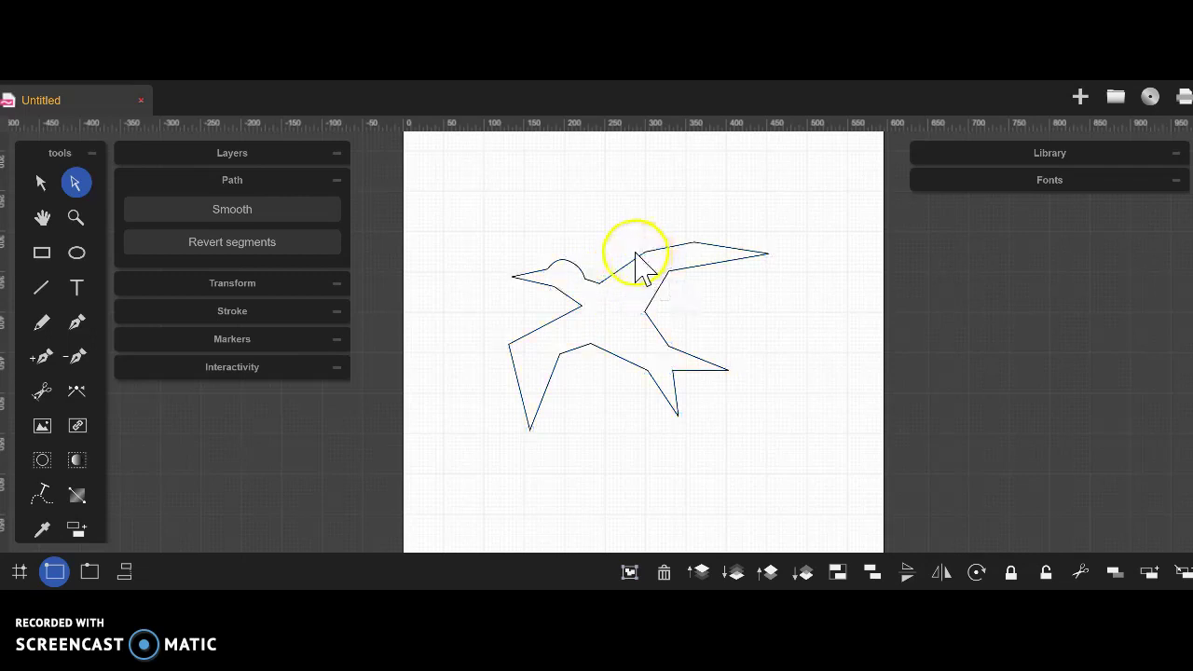
left_click(667, 250)
left_click(681, 245)
left_click(676, 241)
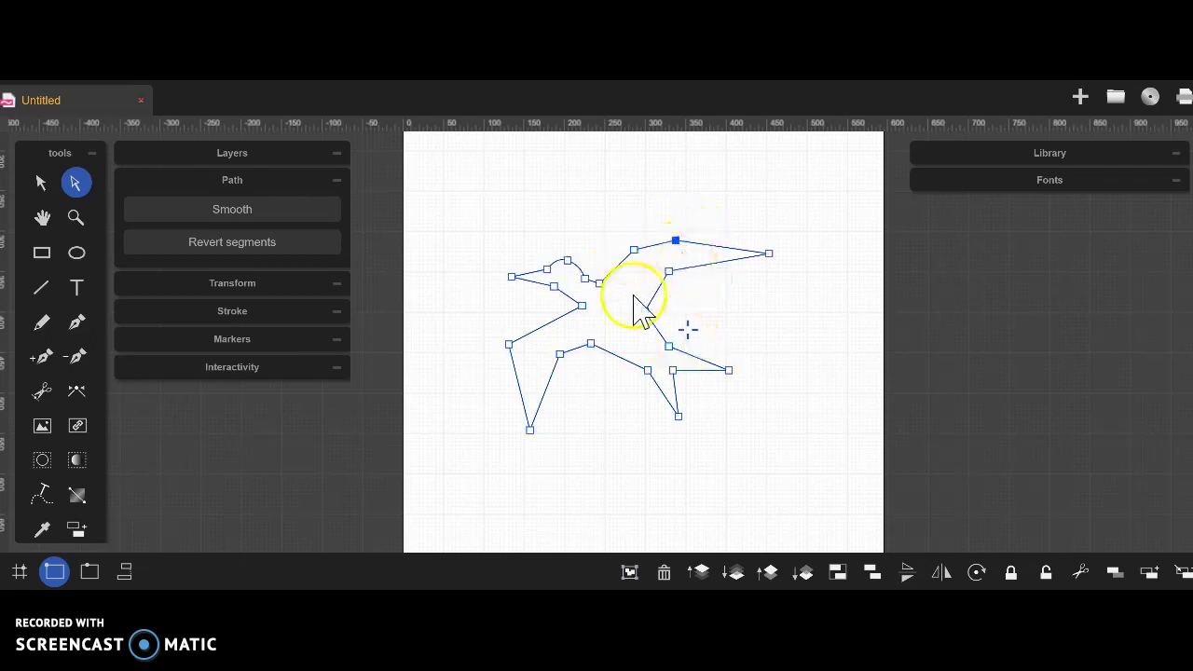
left_click(602, 338)
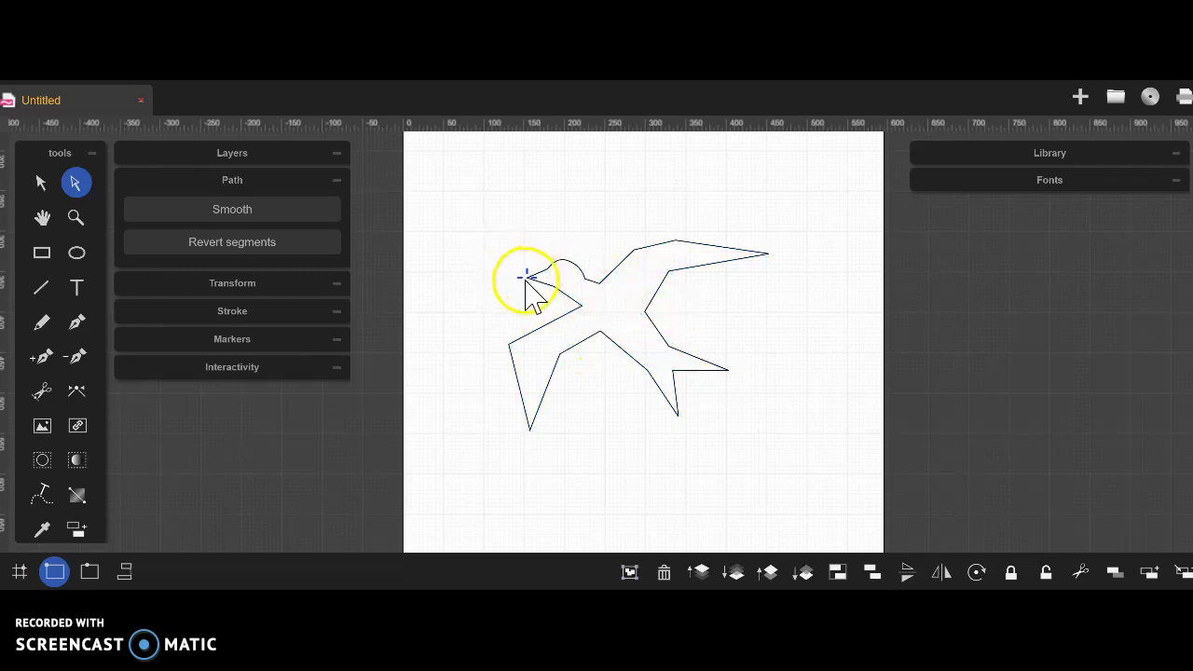
Shorten the bird's beak and bend the lower wing's outer corner into a smooth curve using its direction handles.
left_click_drag(554, 285, 564, 290)
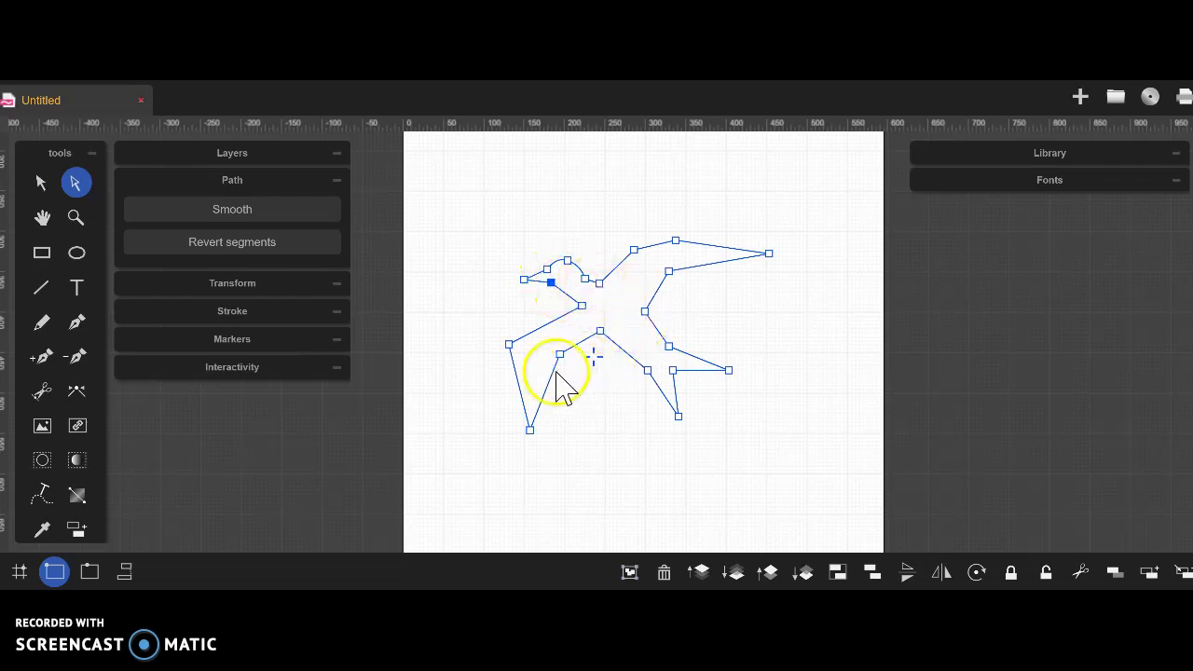
mouse_move(510, 346)
left_mouse_down()
mouse_move(495, 380)
mouse_move(500, 364)
left_mouse_up()
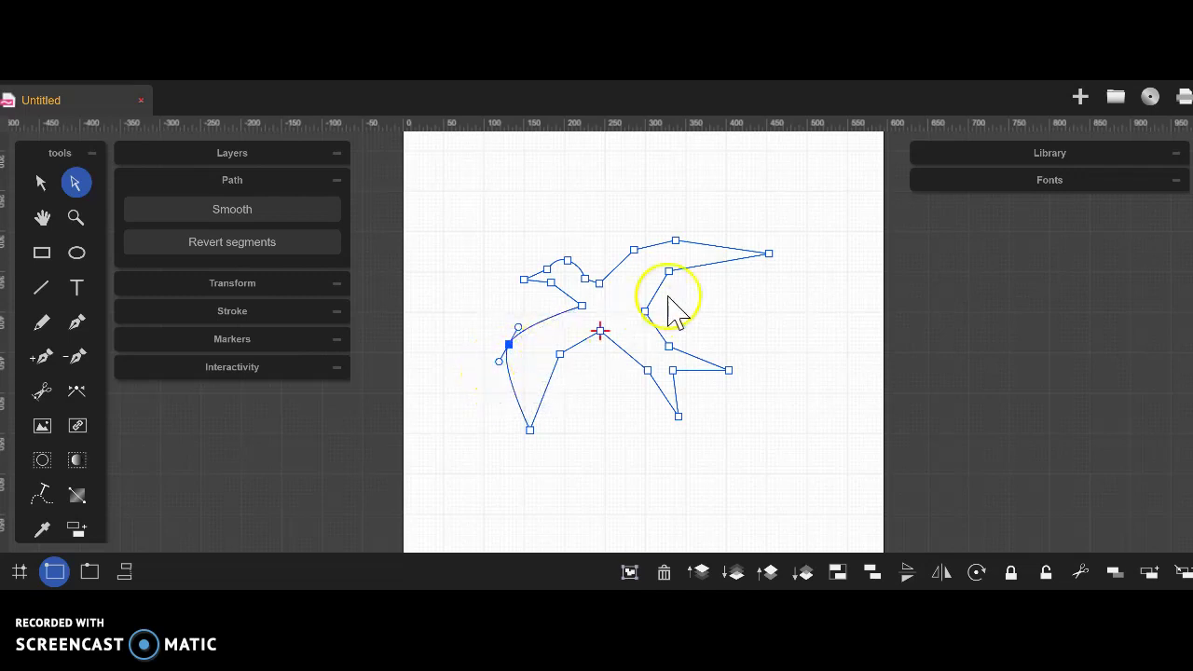
Raise the anchor point at the peak of the upper wing and deselect the bird path.
left_click(678, 248)
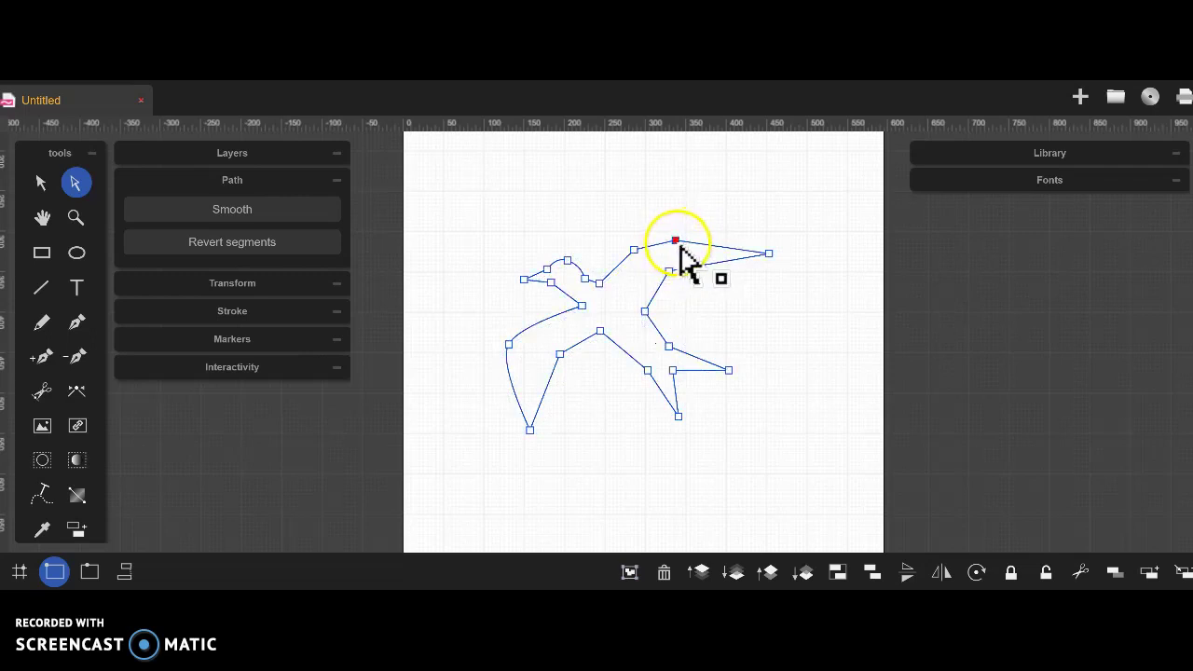
left_click(690, 248)
left_click_drag(686, 239, 668, 221)
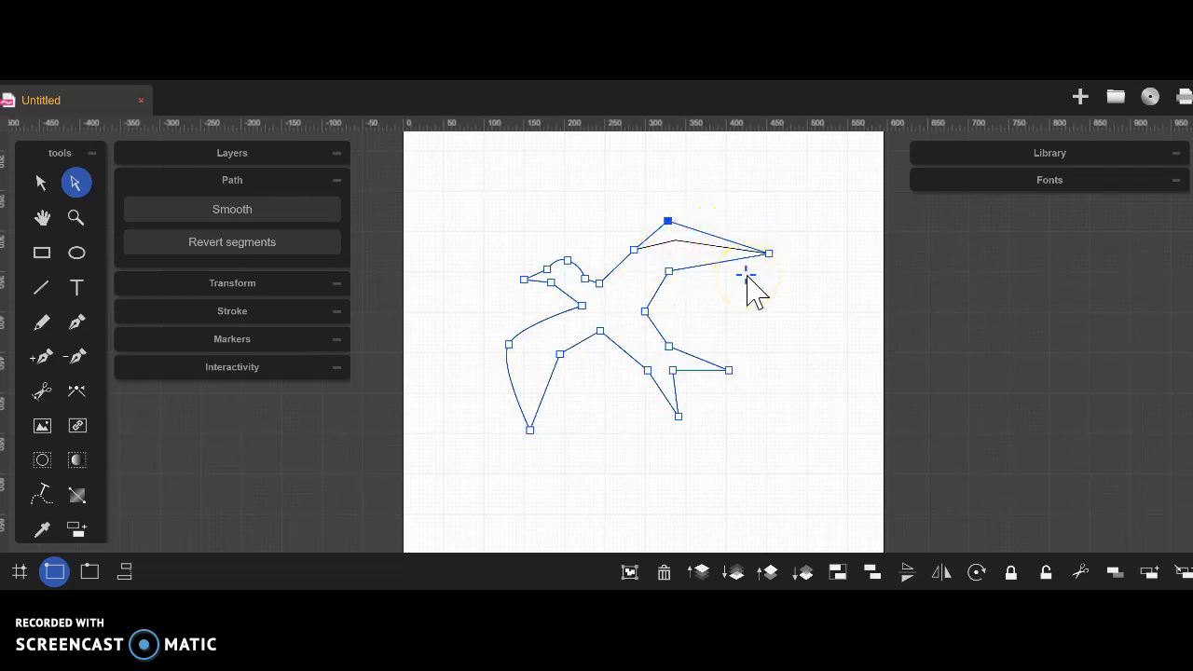
left_click(41, 182)
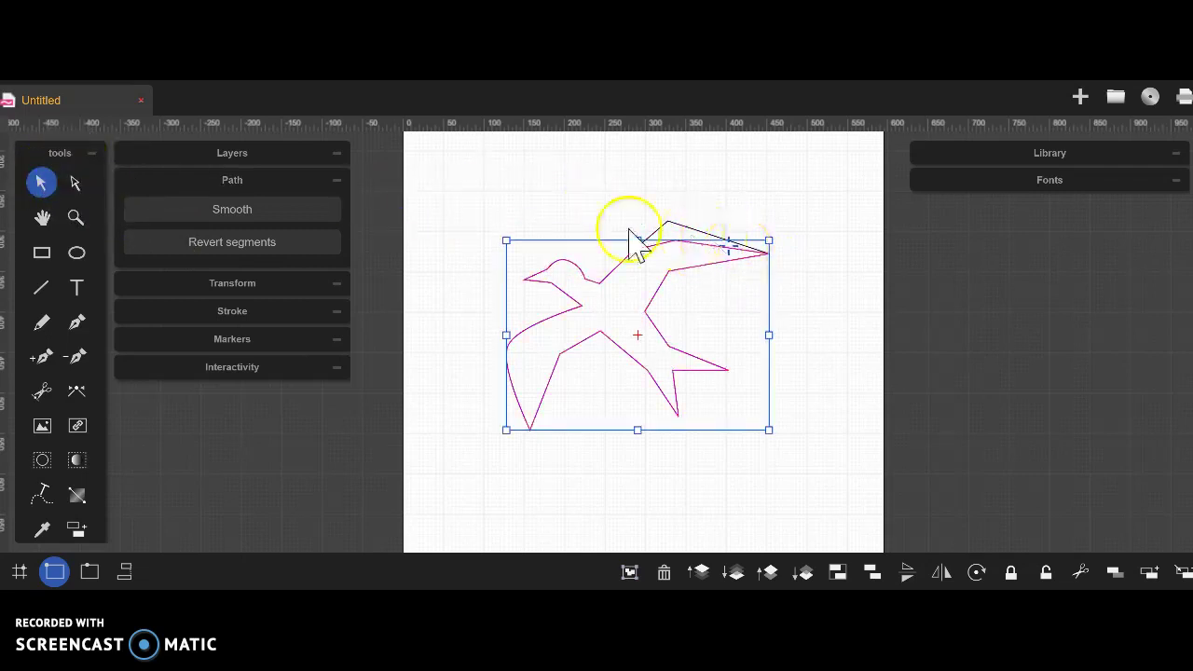
left_click(58, 192)
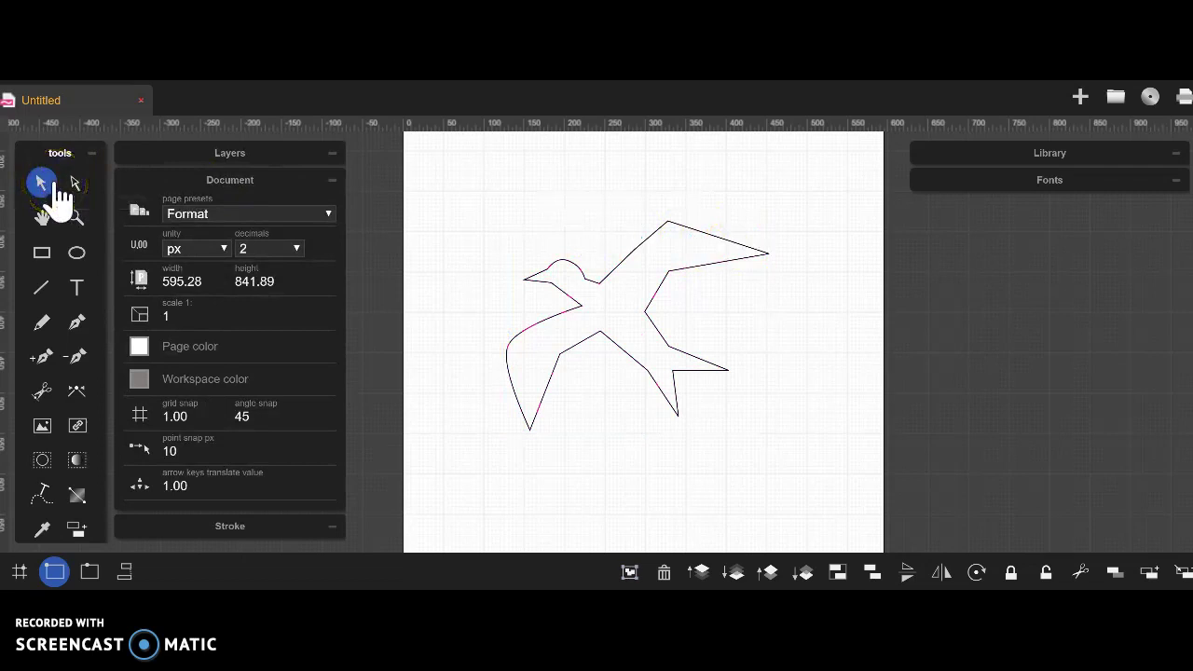
left_click(76, 184)
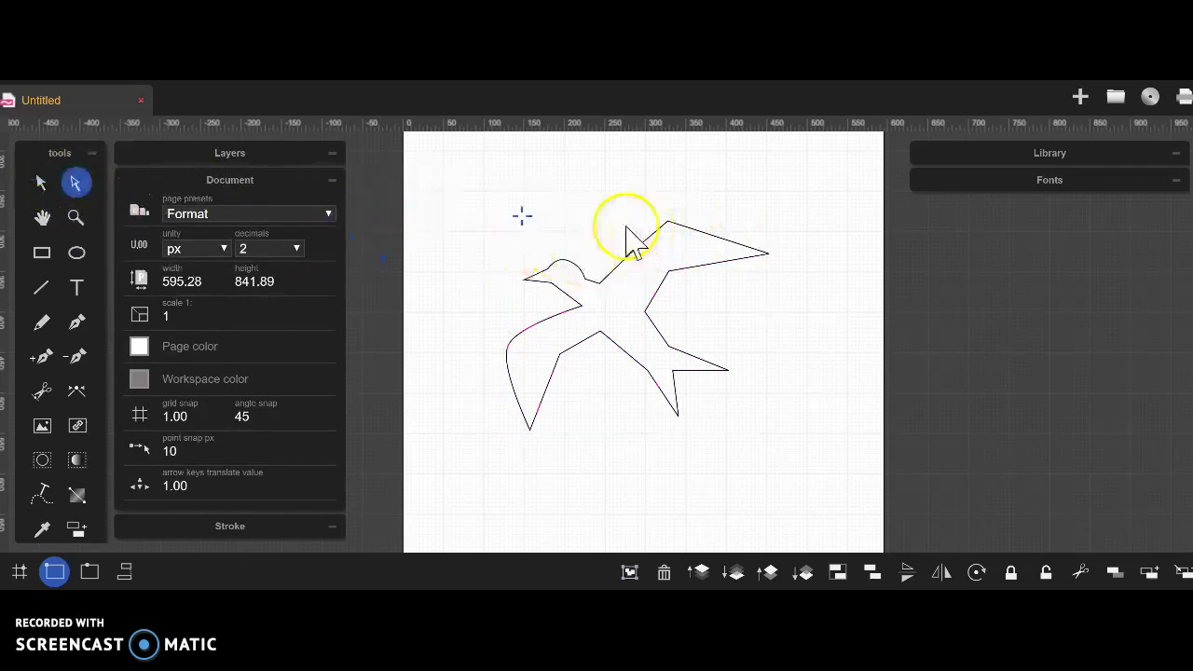
Lower the upper wing's peak point slightly and pull out its direction handles to round the leading edge.
left_click(669, 225)
left_click_drag(672, 225, 668, 230)
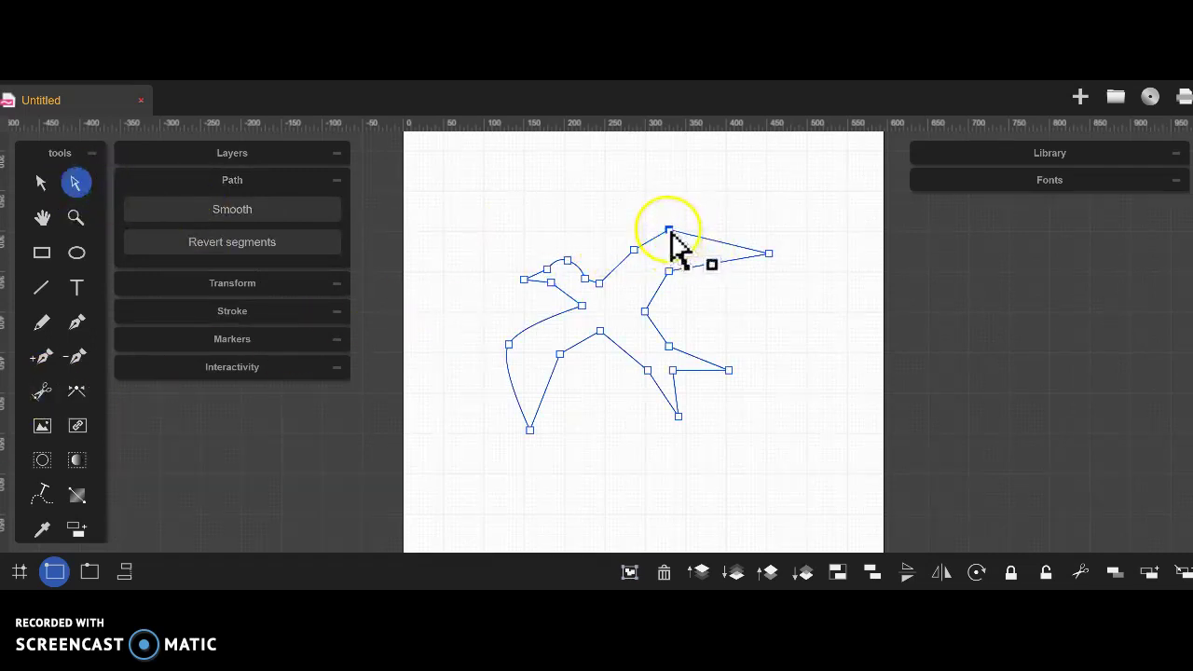
left_click_drag(691, 235, 652, 239)
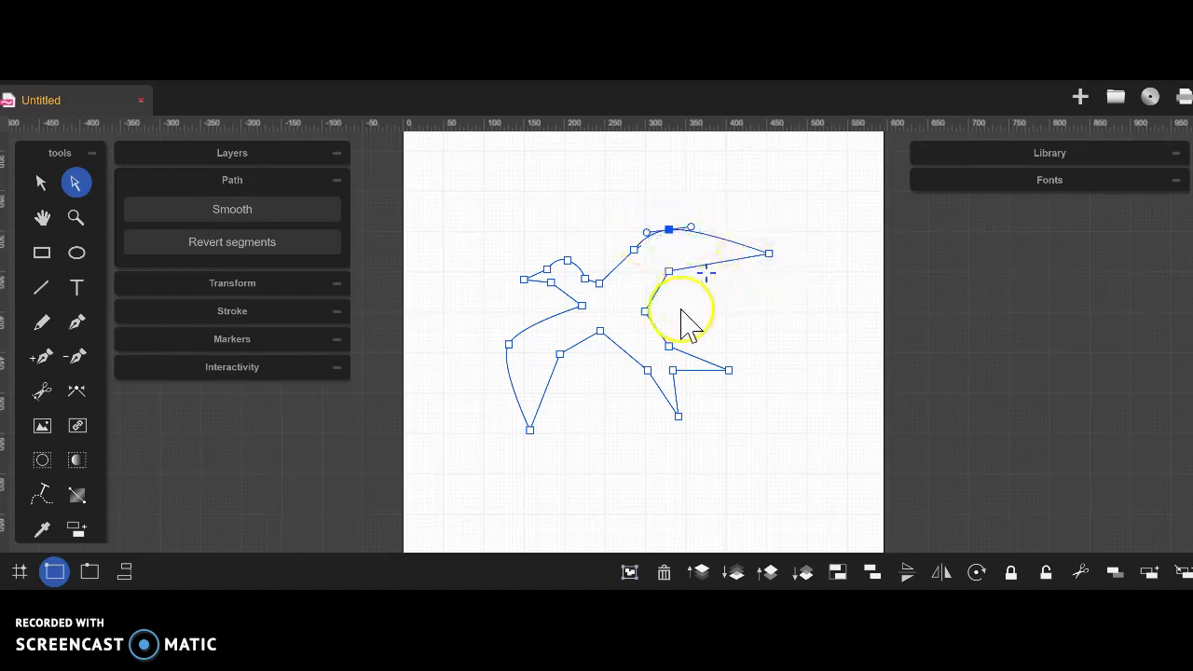
left_click(646, 312)
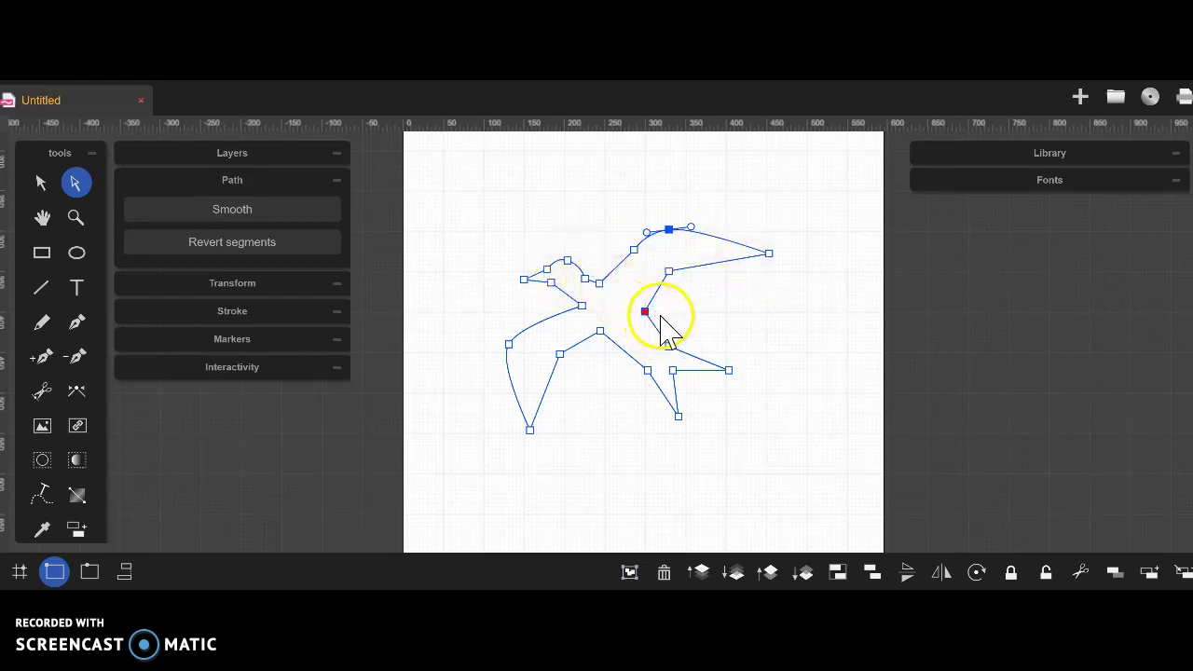
Delete the anchor point between the neck and the upper wing's peak, and move the wing's peak and inner corner toward the body.
left_click(78, 358)
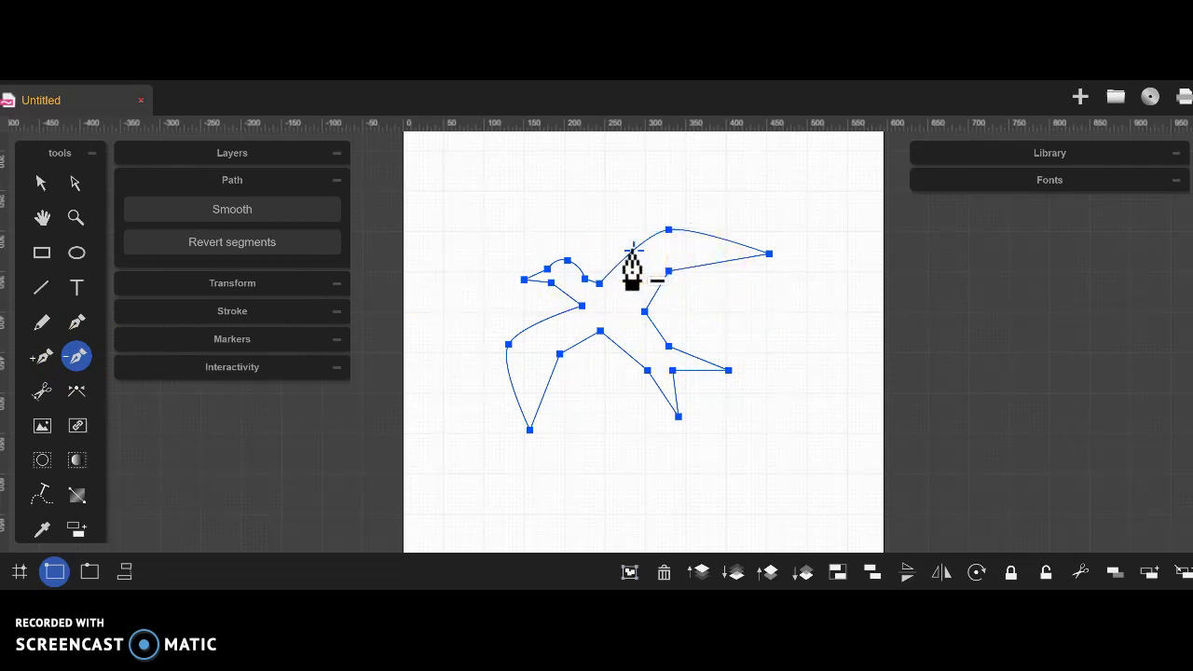
left_click(76, 185)
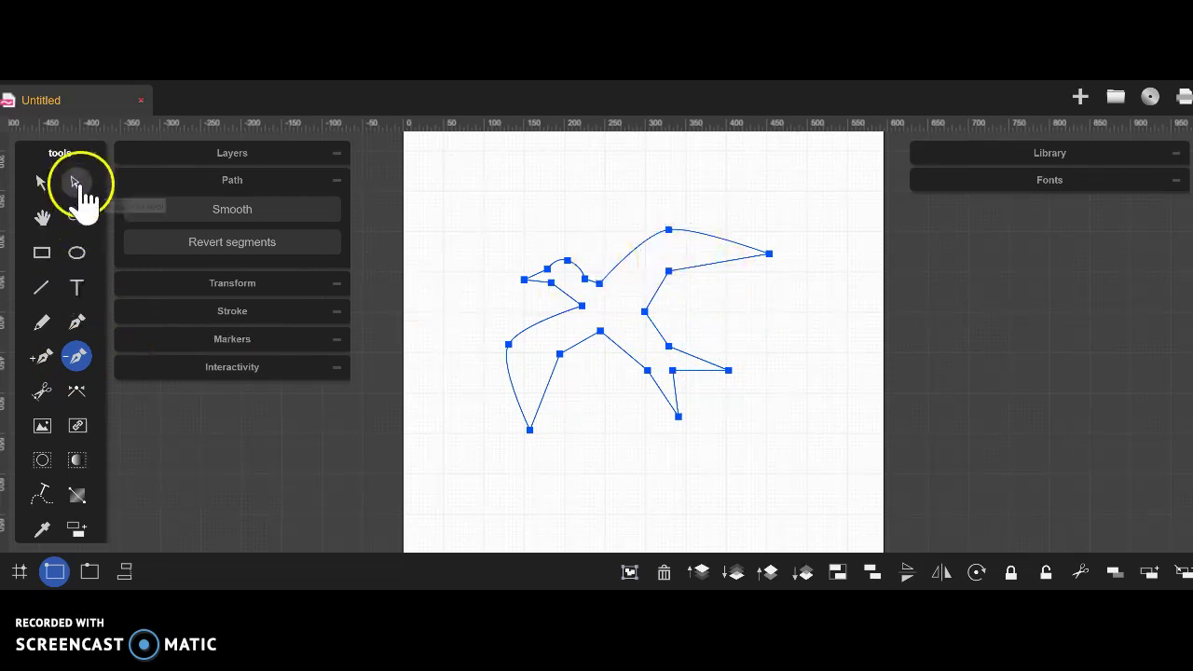
left_click(667, 231)
left_click_drag(670, 238, 656, 277)
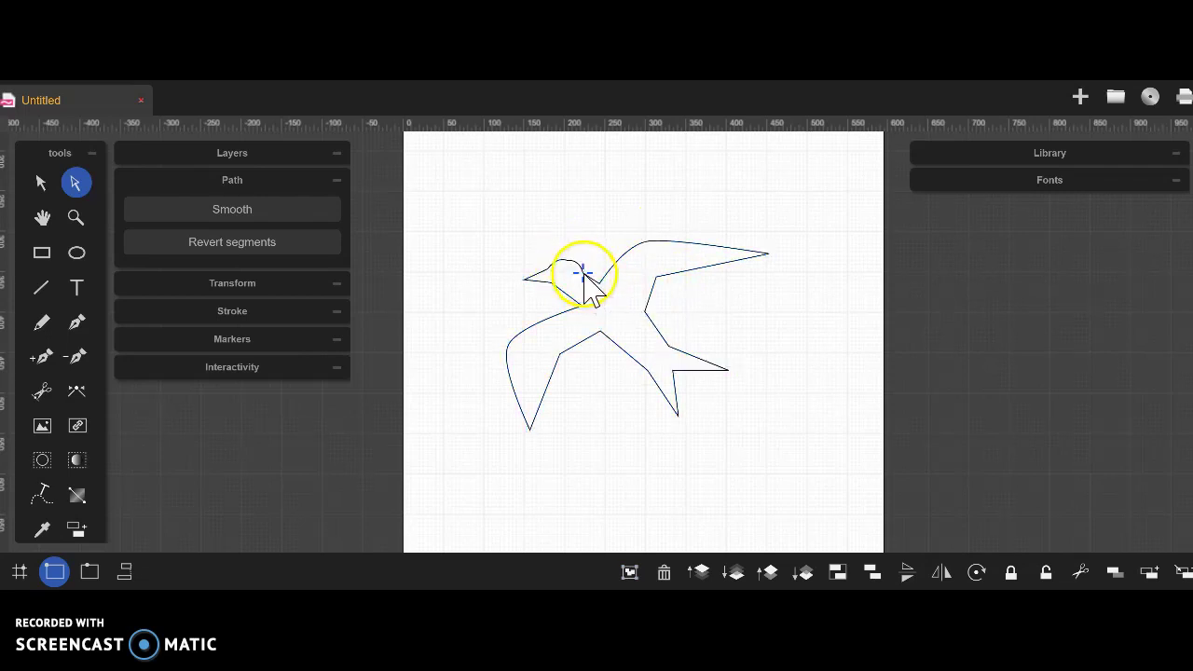
Reshape the bird's head by adjusting the forehead point's curve and moving the beak and forehead points closer to the head.
left_click(76, 391)
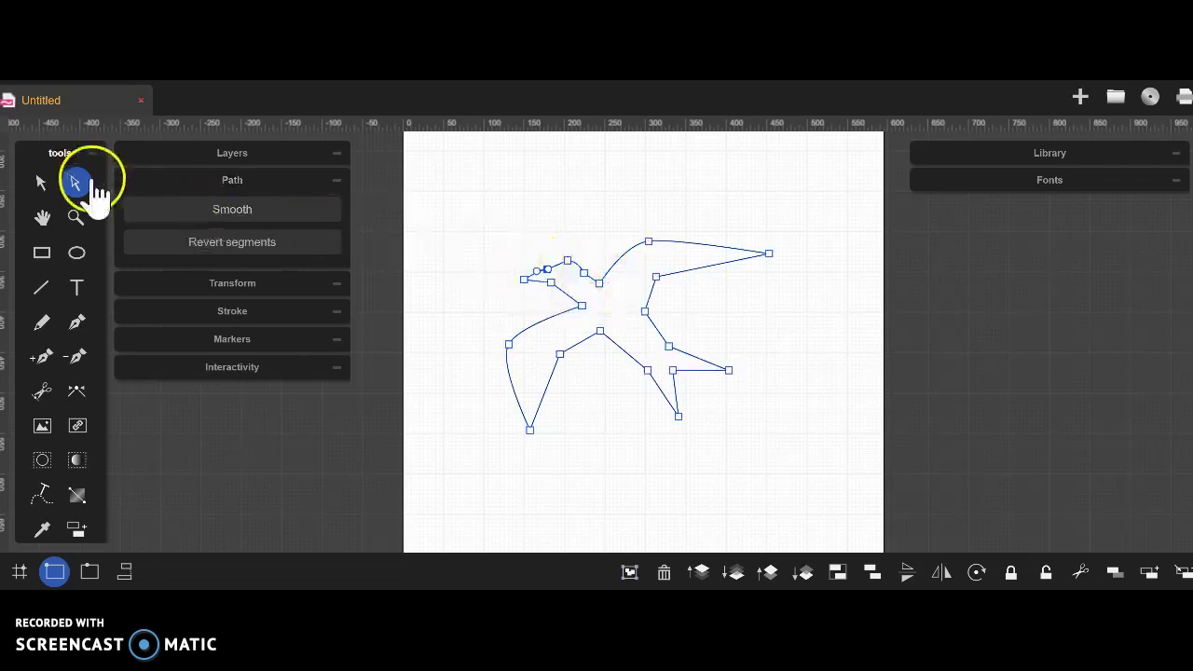
left_click(525, 278)
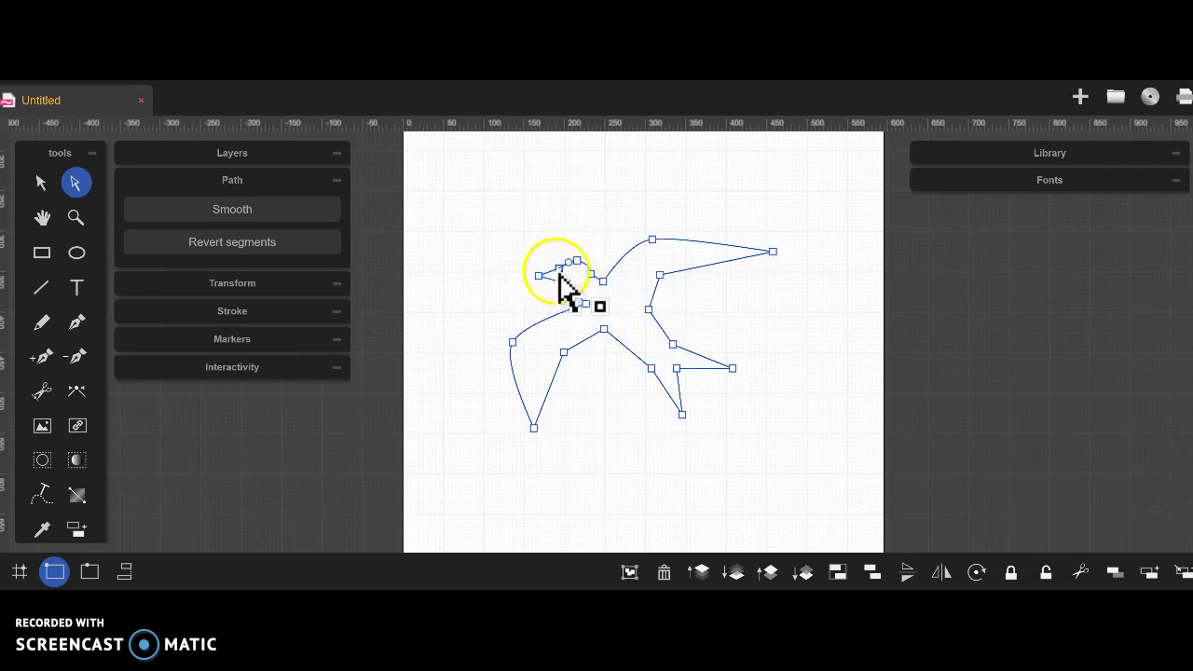
left_click(556, 285)
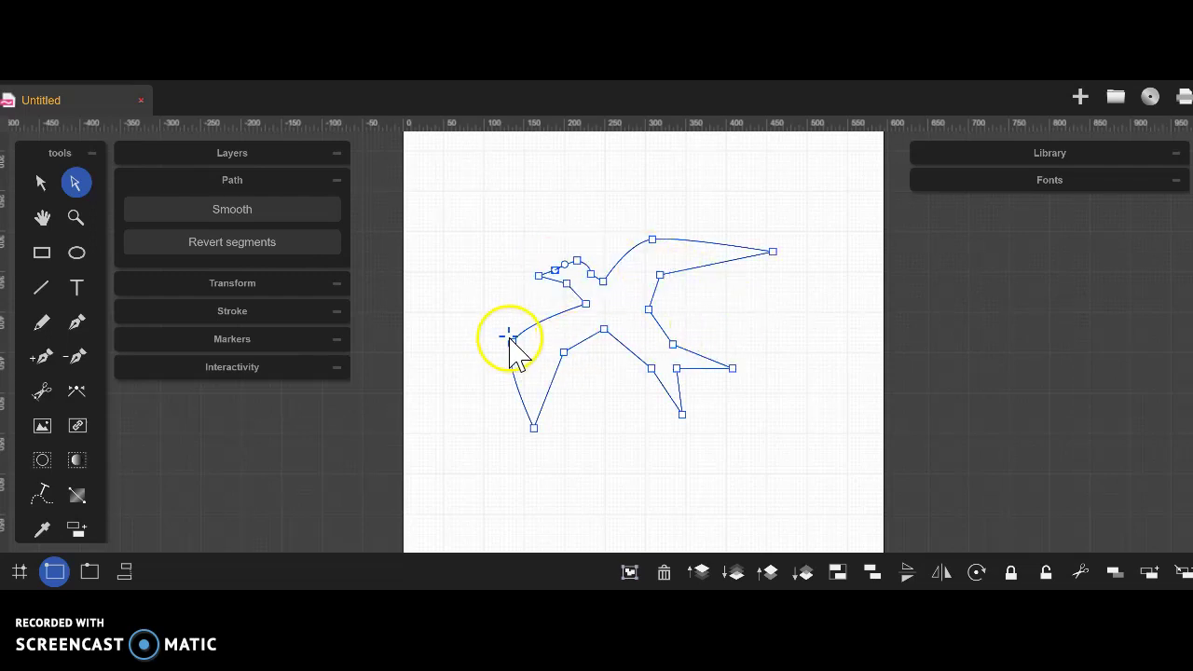
Narrow the lower wing by moving its outer and inner corner points, and move the tail's anchor points together toward the body.
left_click_drag(513, 344, 561, 344)
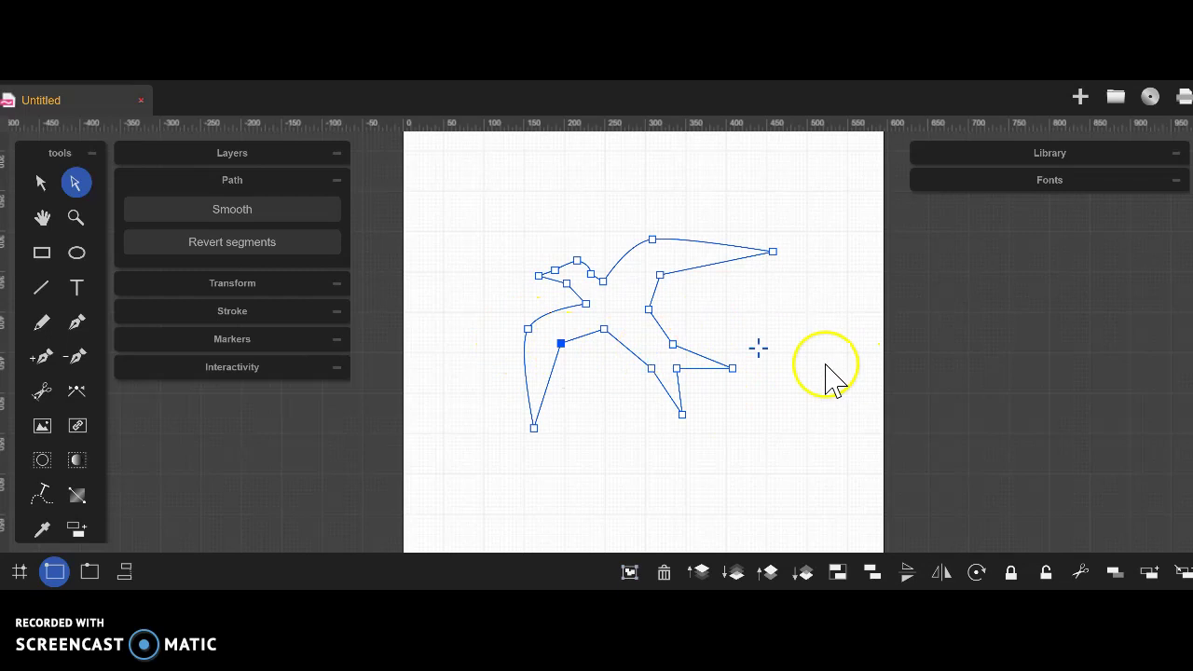
left_click_drag(752, 404, 661, 319)
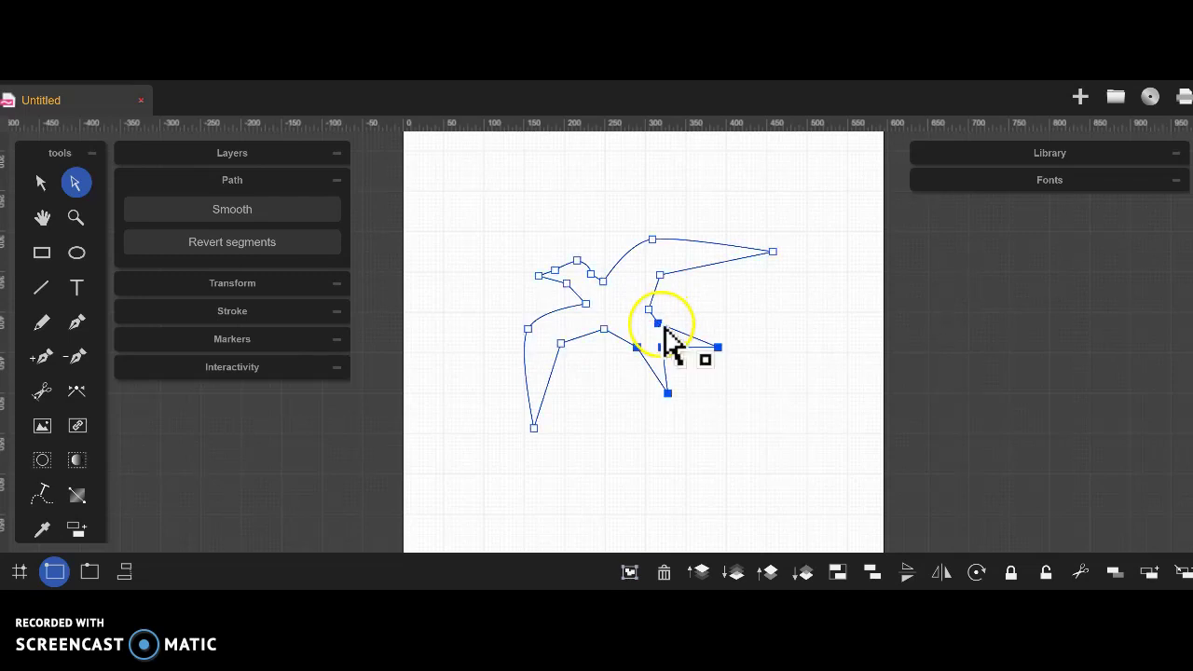
left_click(596, 251)
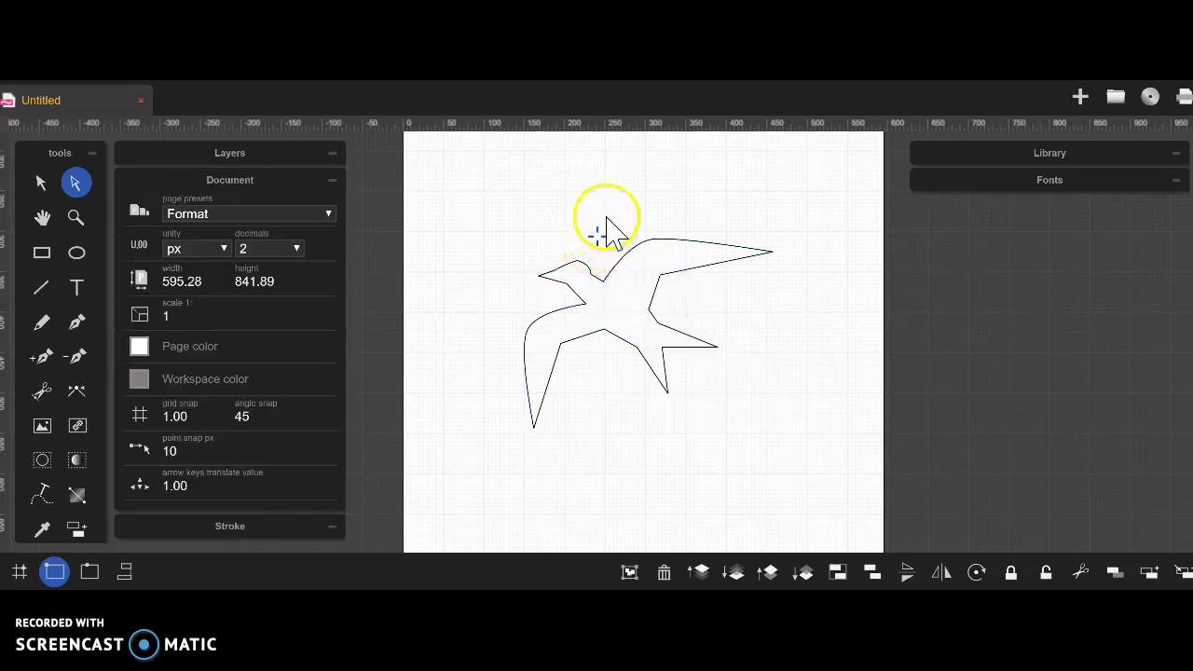
left_click(41, 183)
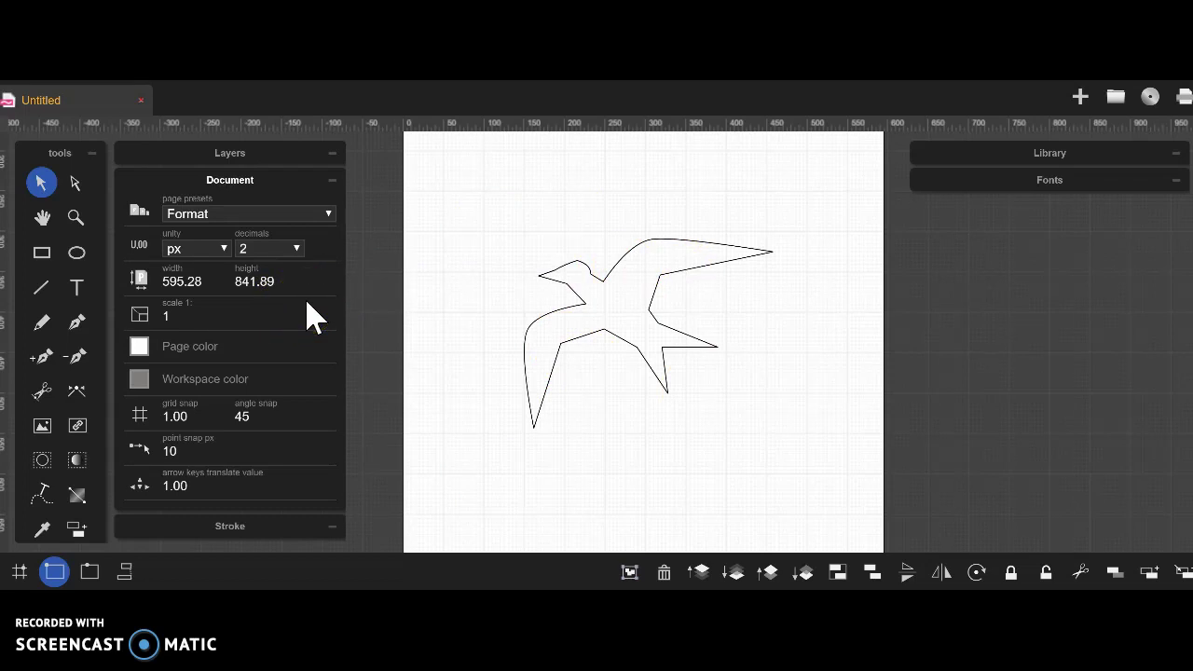
Save the bird drawing to the gdrive folder under the document name bird.svg.
left_click(1125, 107)
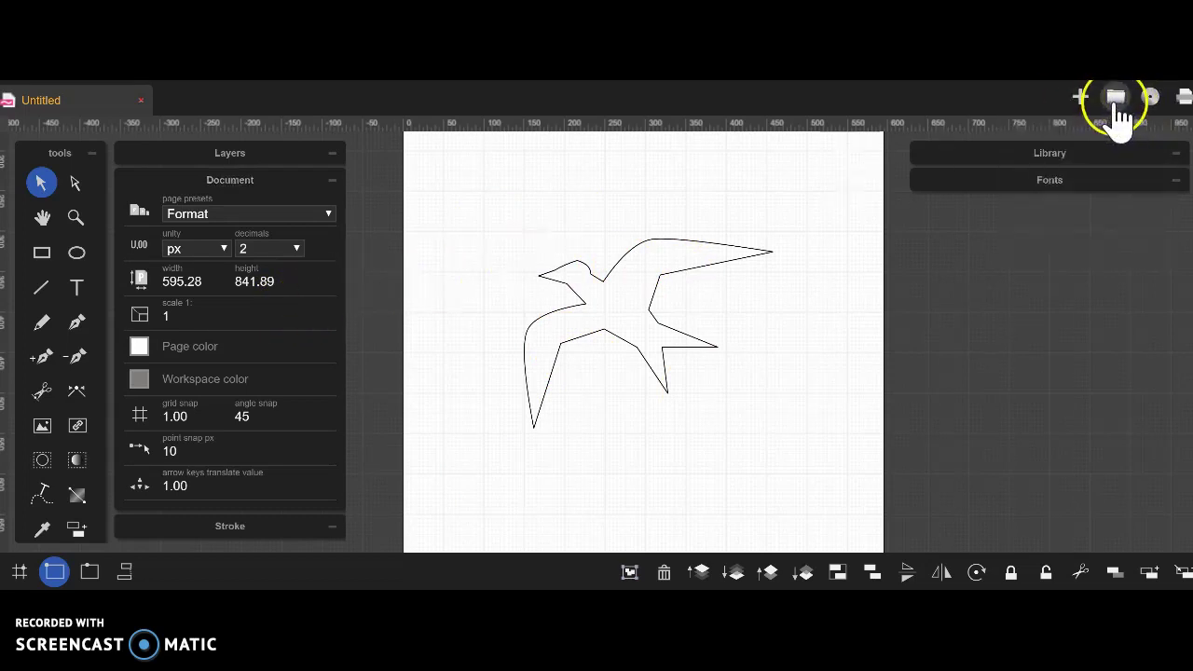
left_click(1151, 101)
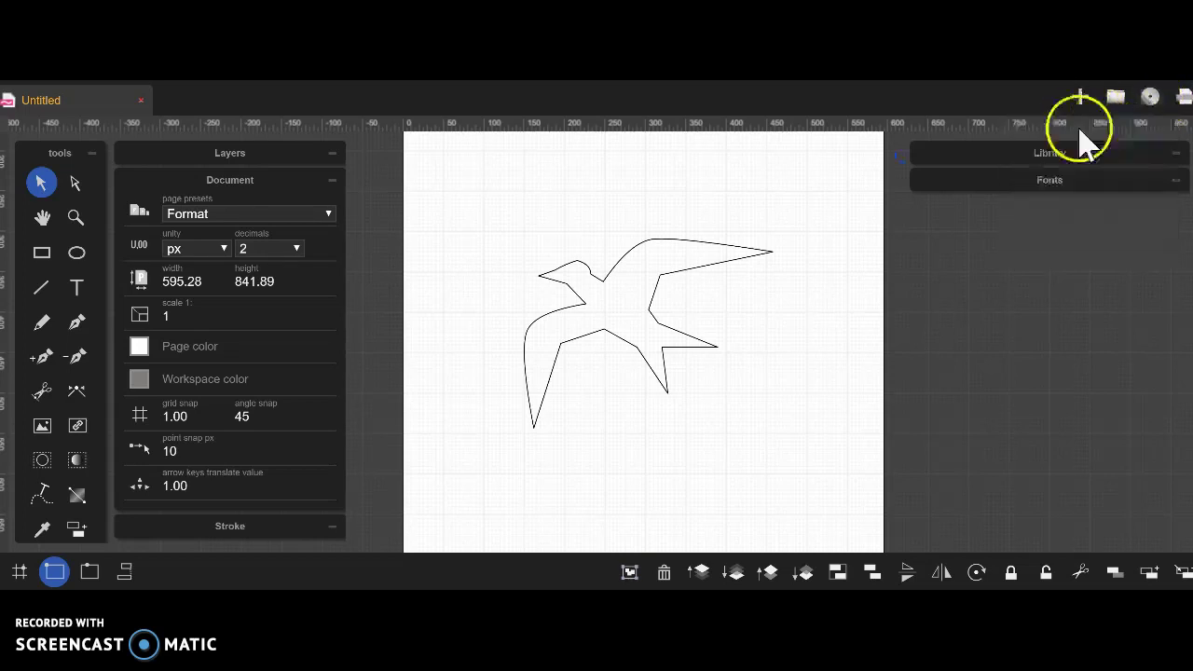
left_click(1152, 99)
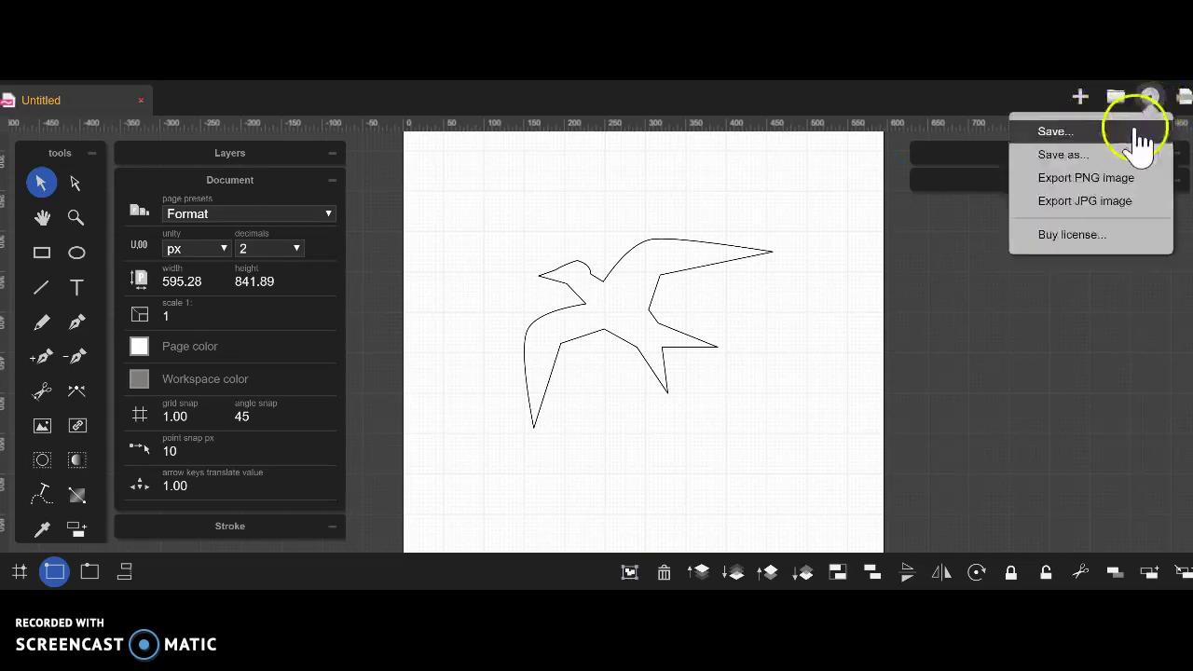
left_click(1139, 133)
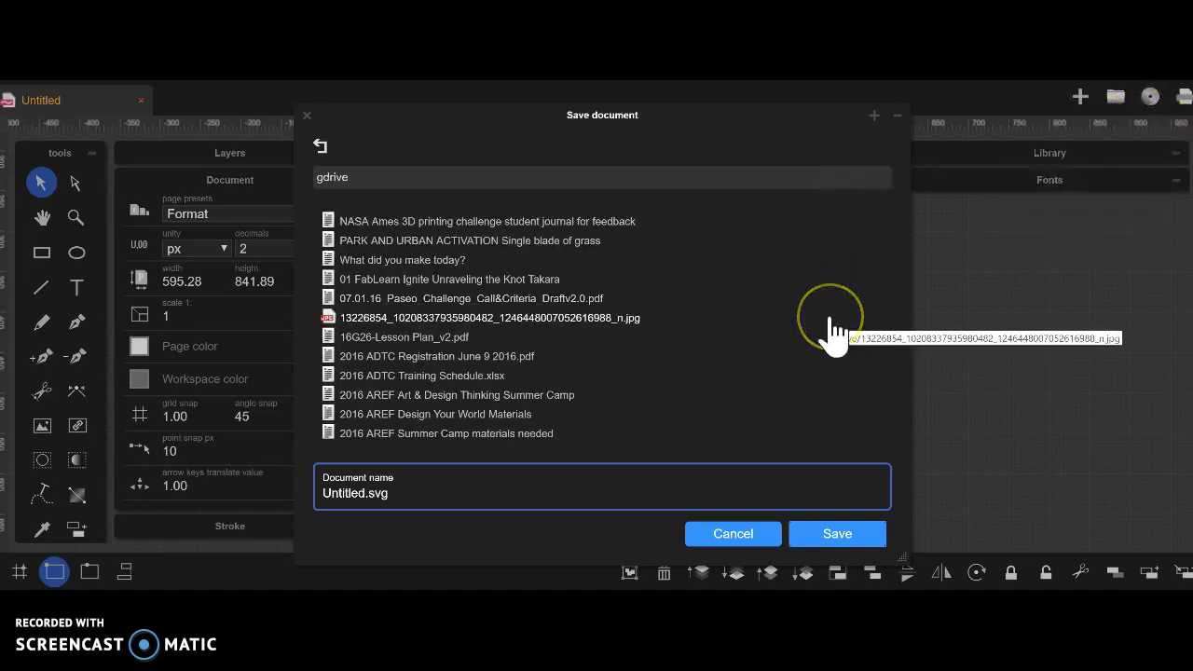
left_click(808, 351)
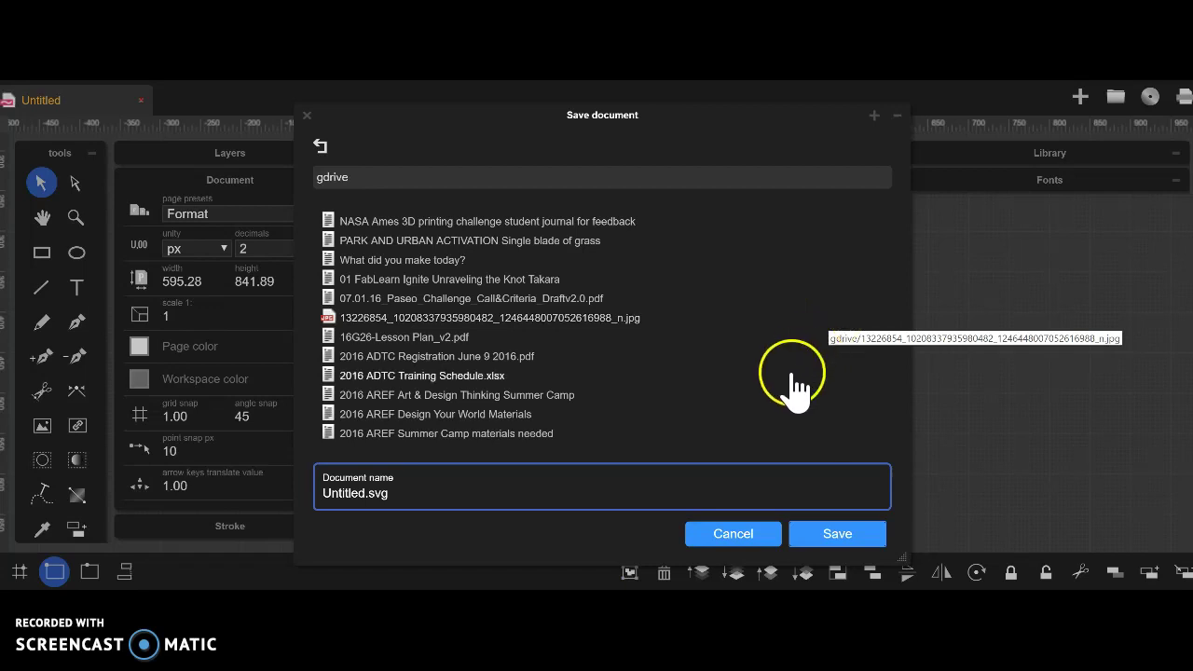
left_click(328, 497)
double_click(328, 498)
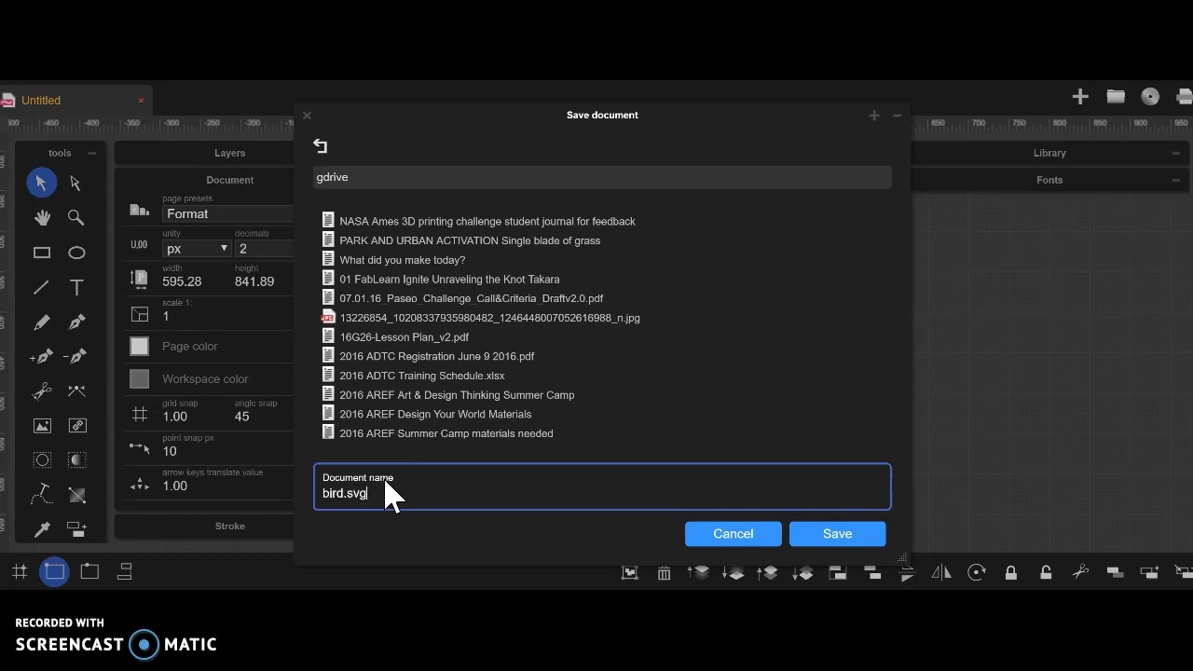
type("bird.svg")
left_click(835, 537)
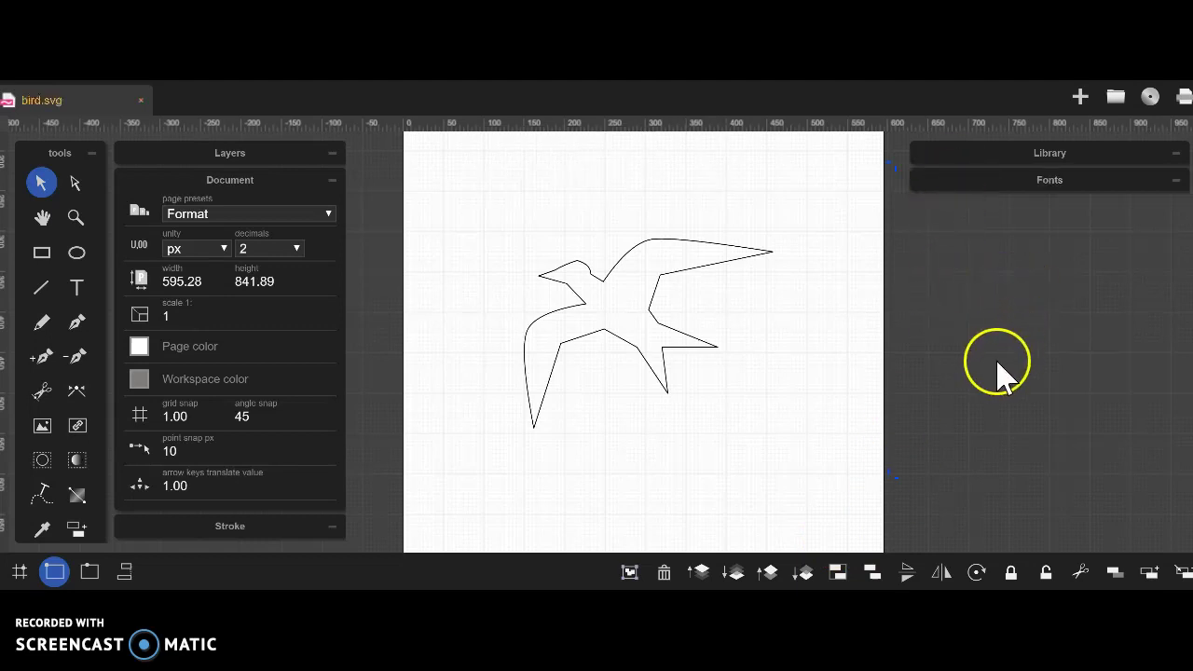
left_click(1038, 344)
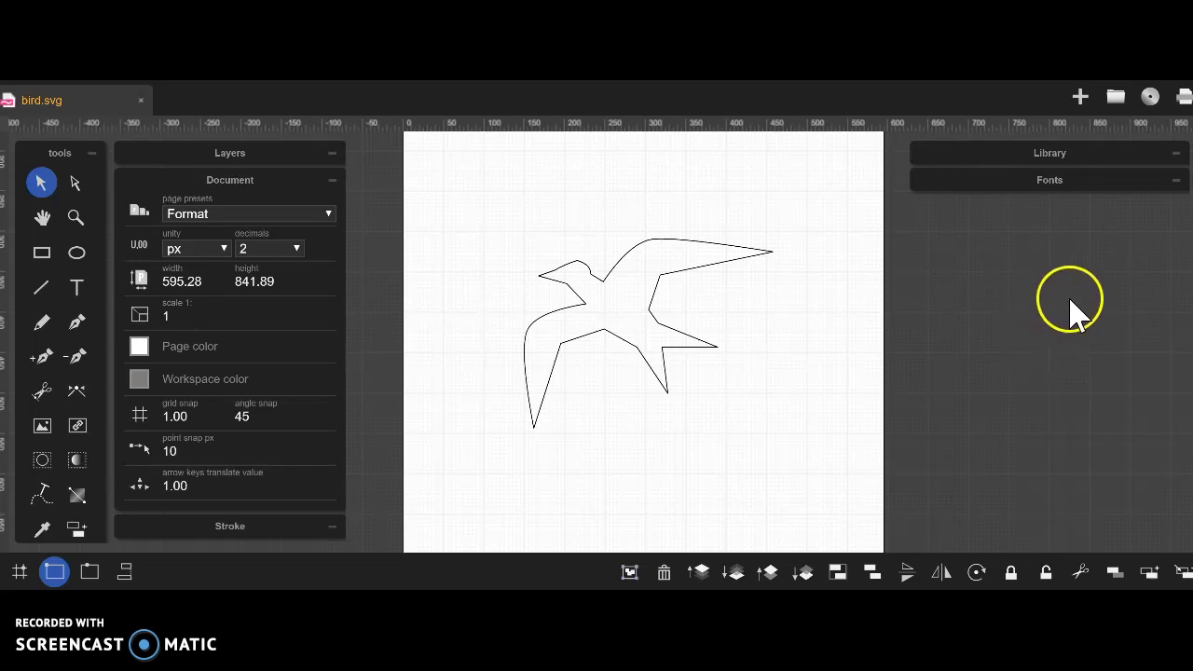
left_click(1150, 98)
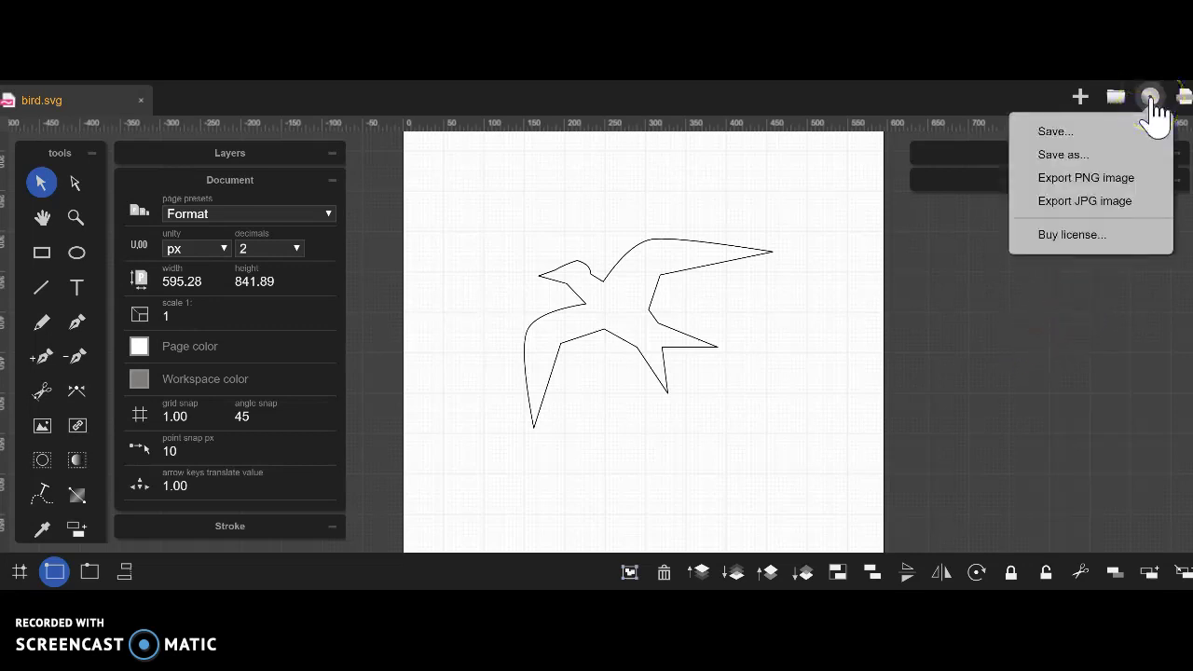
left_click(1137, 182)
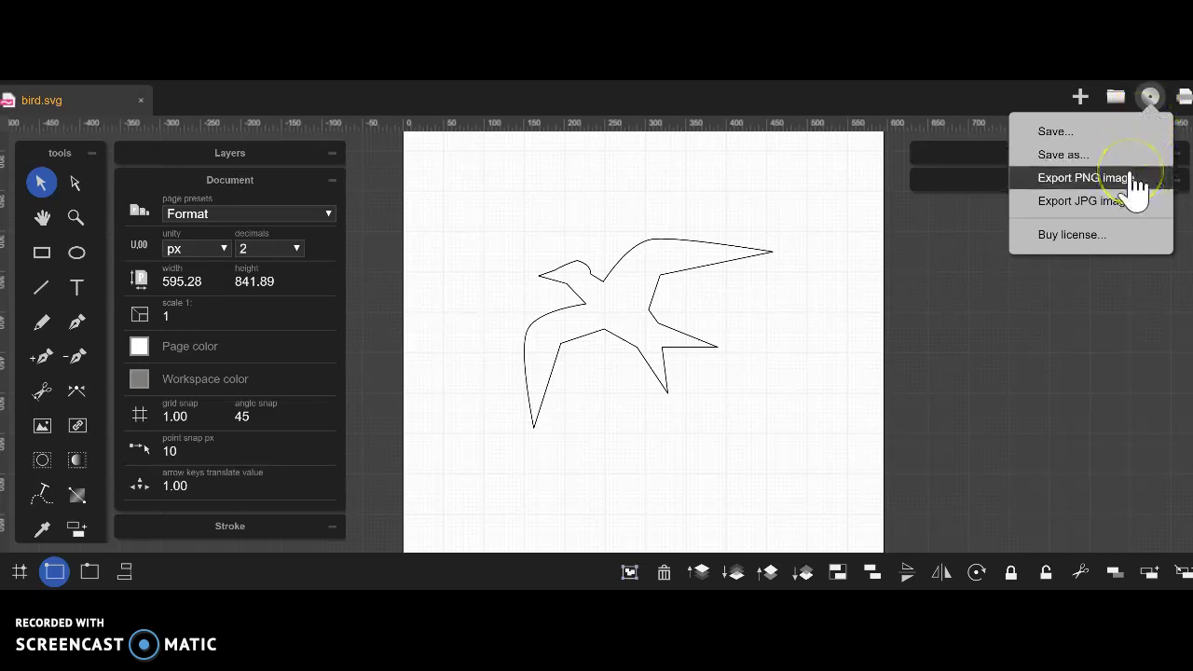
left_click(746, 216)
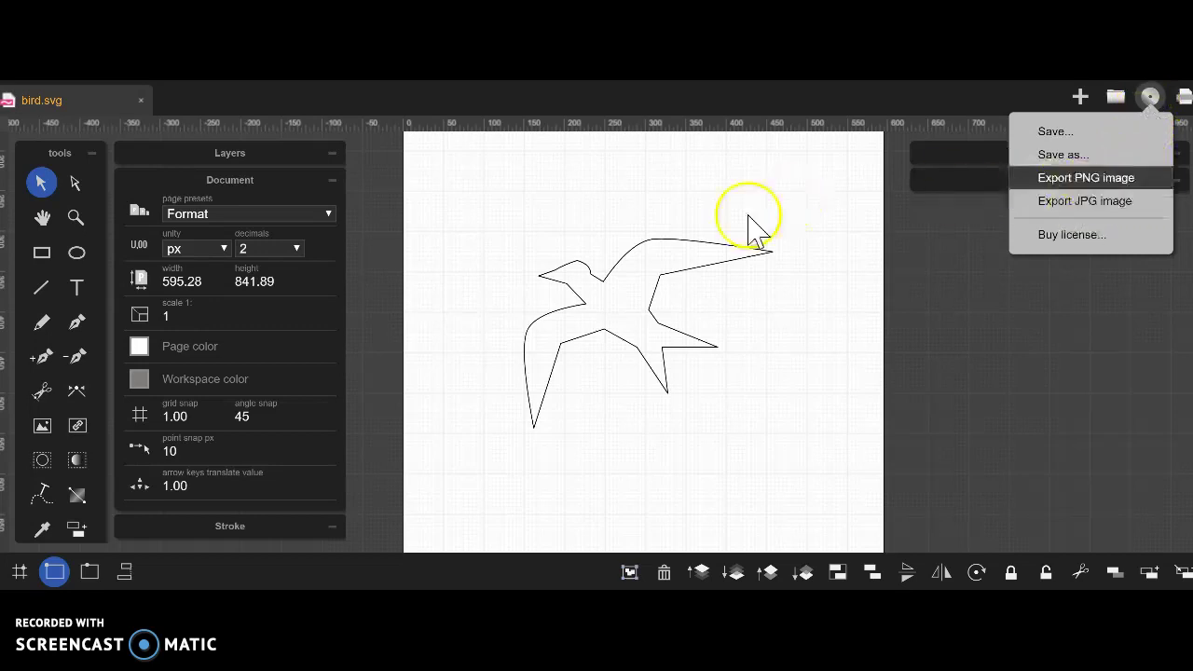
left_click(793, 234)
left_click(833, 264)
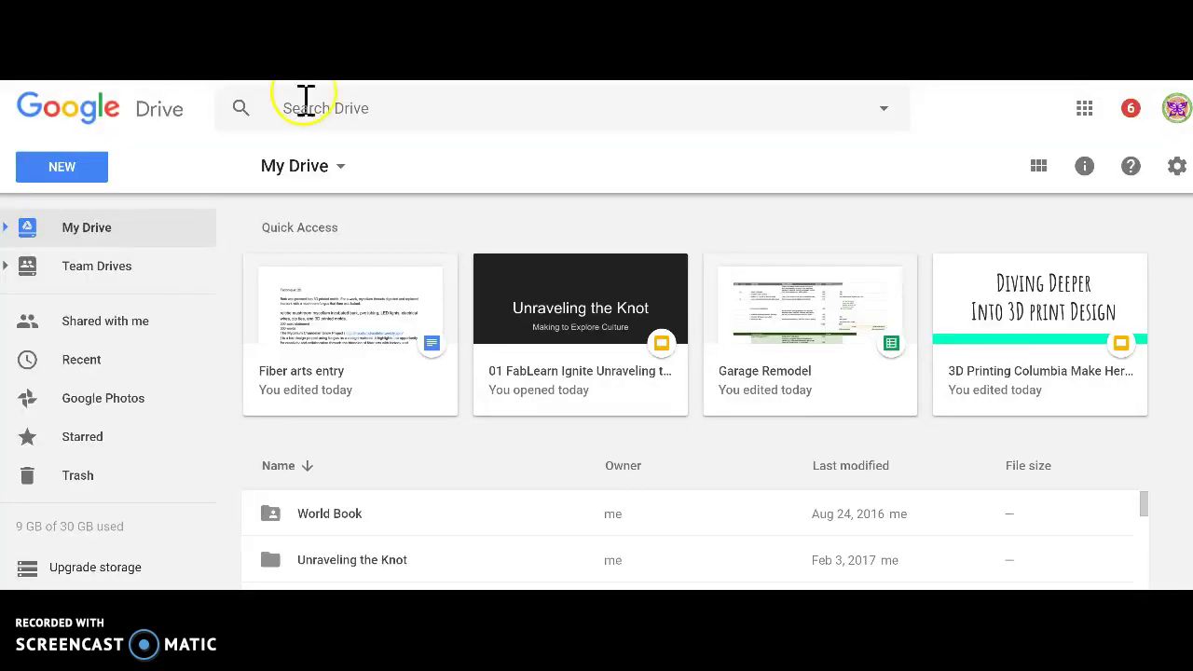
Switch to Google Drive, open bird.svg from the recent files and download it to the computer.
left_click(99, 375)
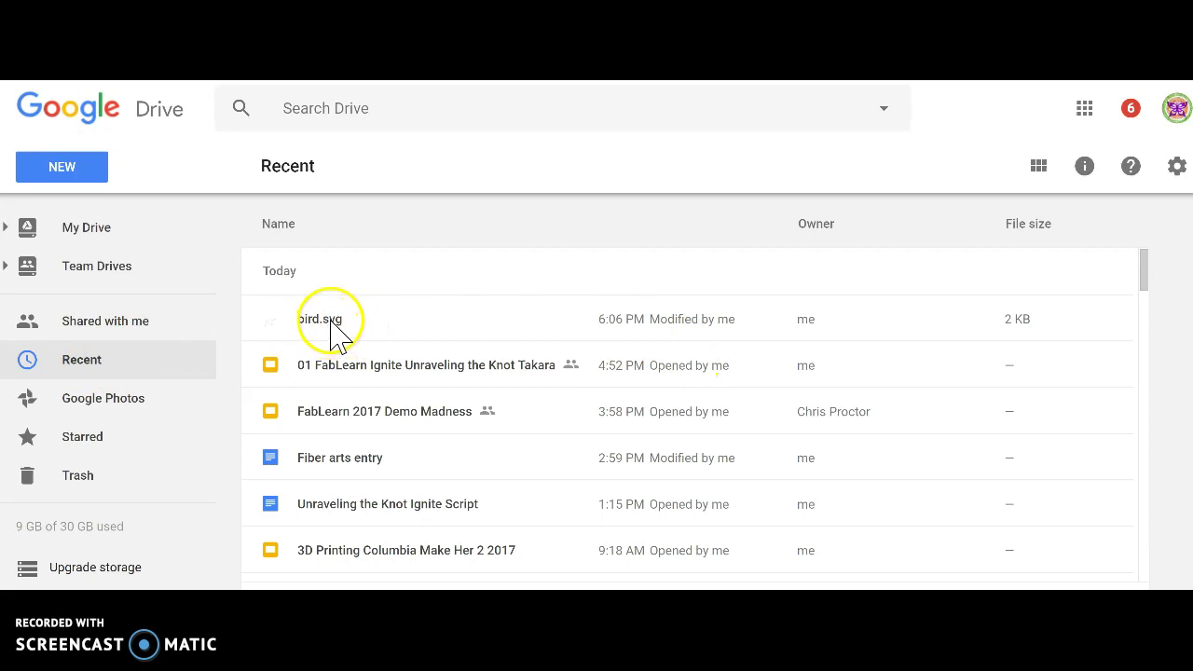
left_click(324, 325)
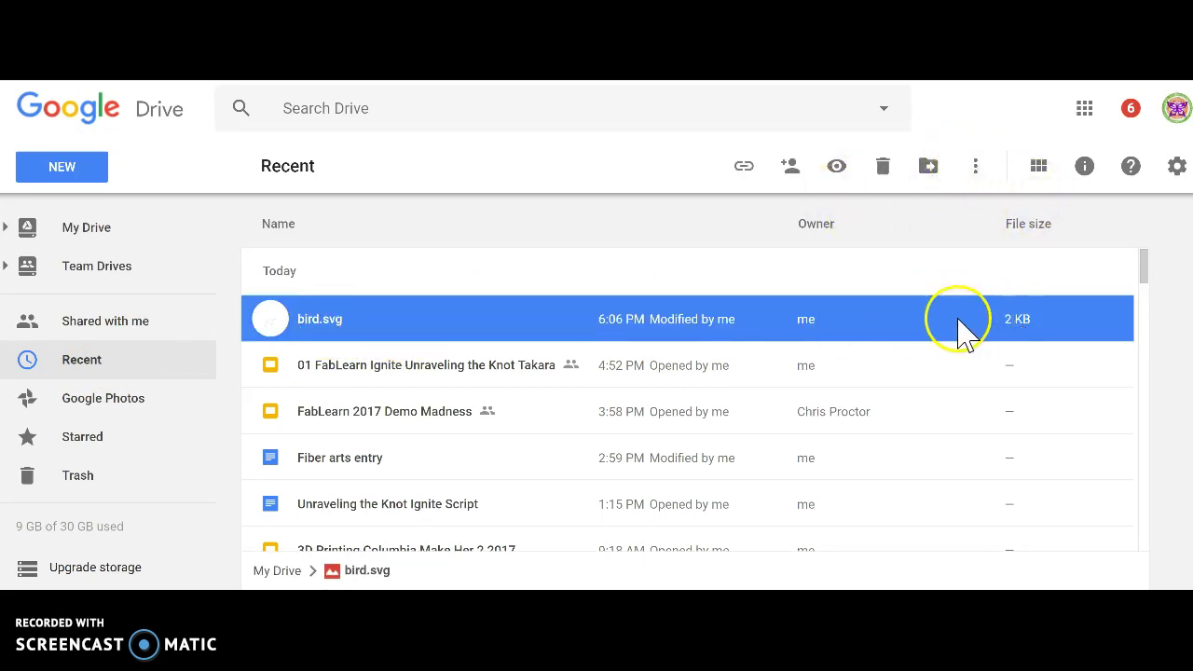
double_click(315, 320)
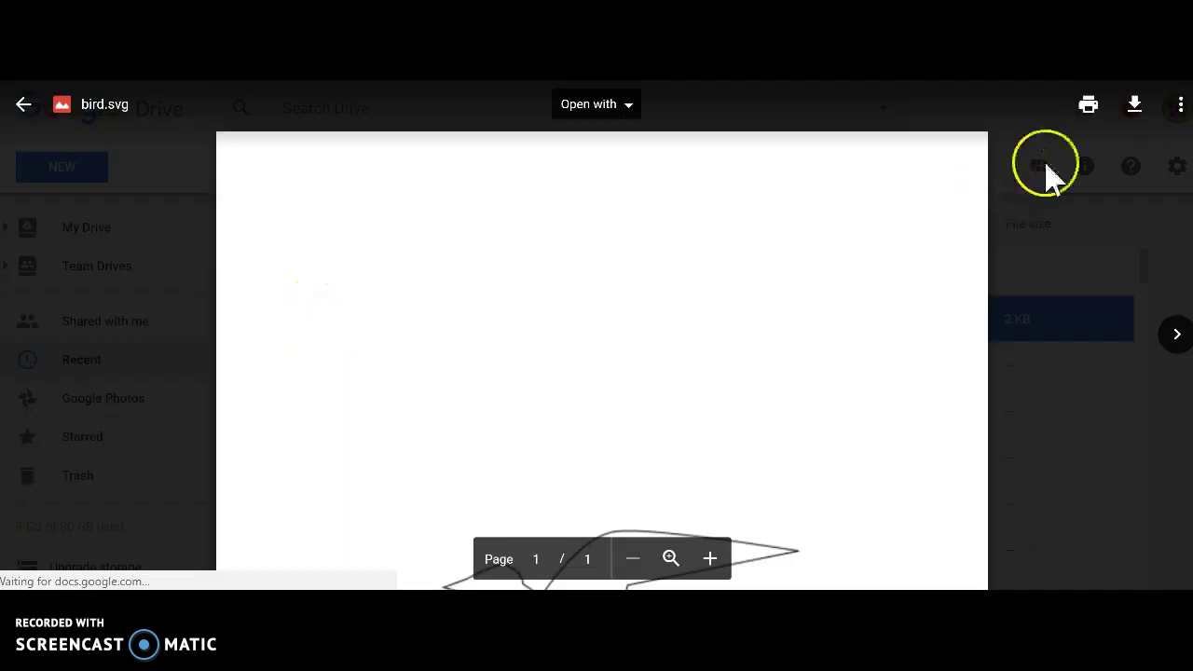
left_click(1136, 109)
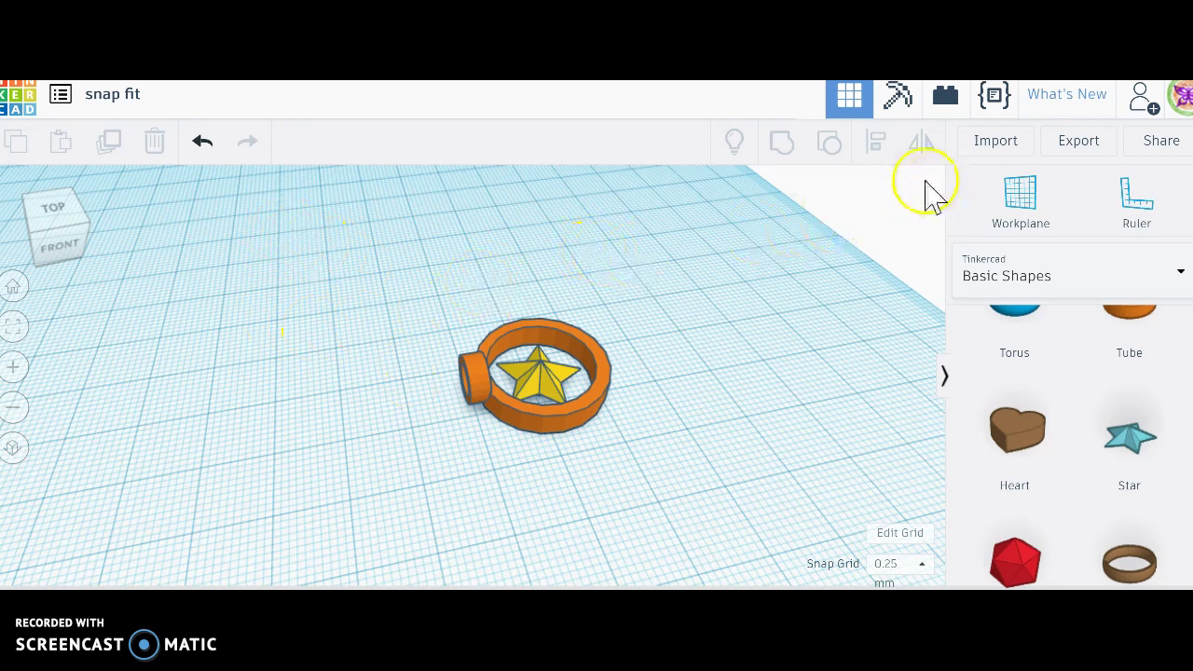
Switch to Tinkercad and import bird.svg from the Downloads folder into the snap fit design, centred on its art at scale 100.
left_click(996, 141)
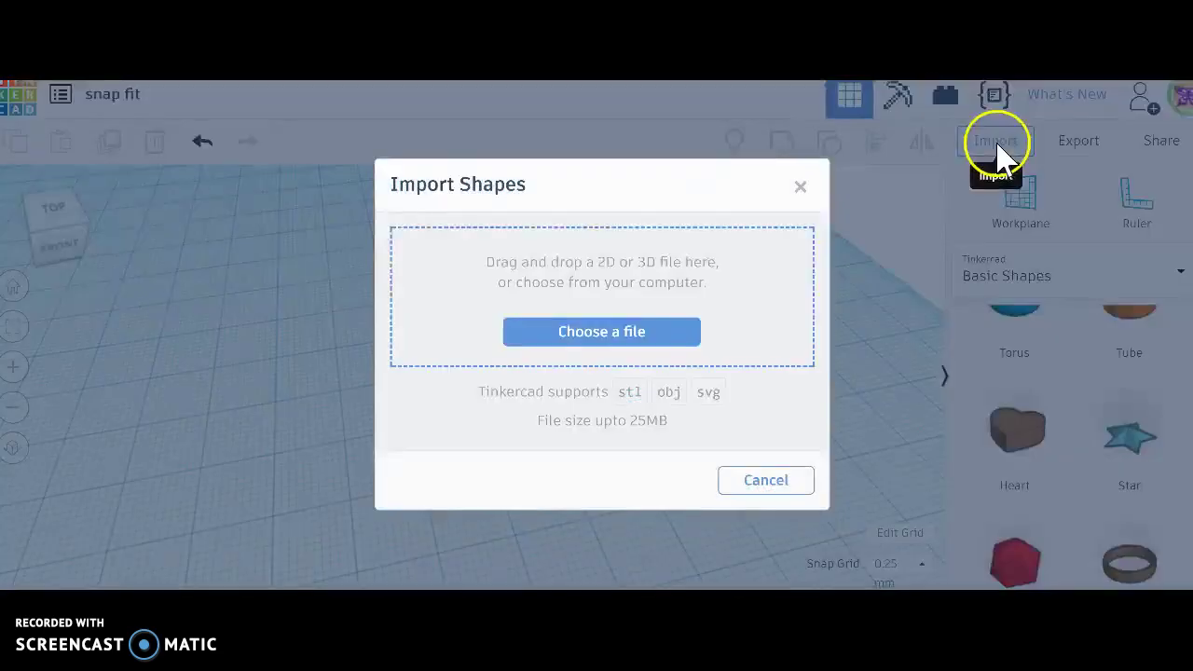
left_click(625, 336)
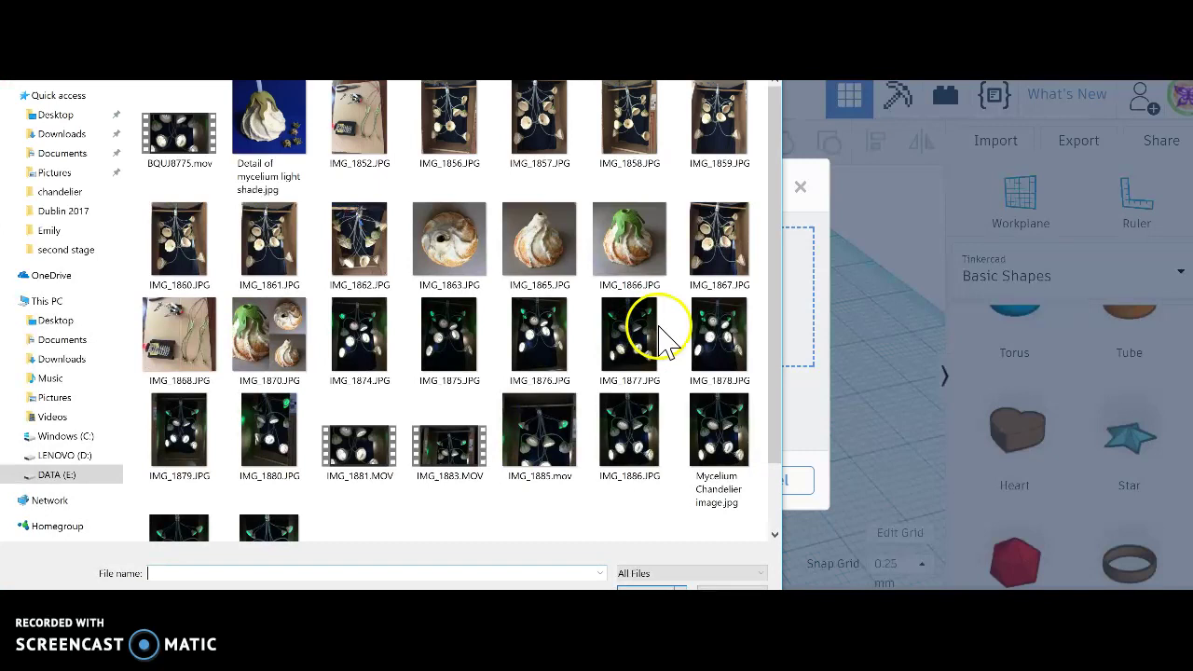
left_click(81, 363)
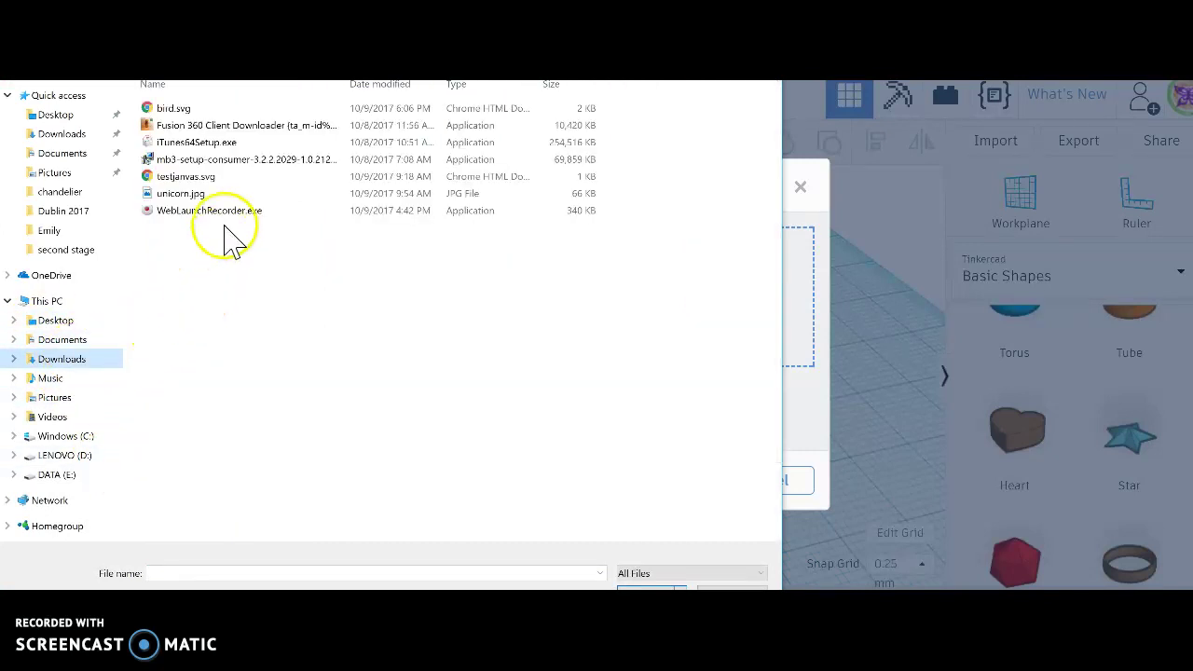
left_click(177, 110)
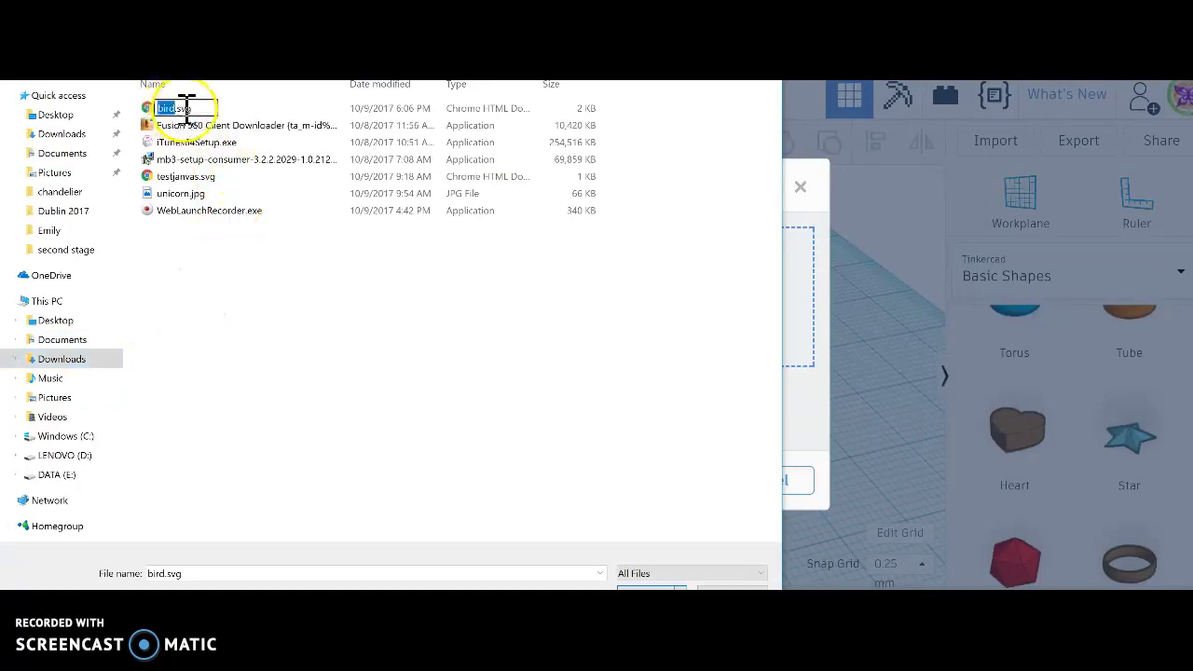
key("Escape")
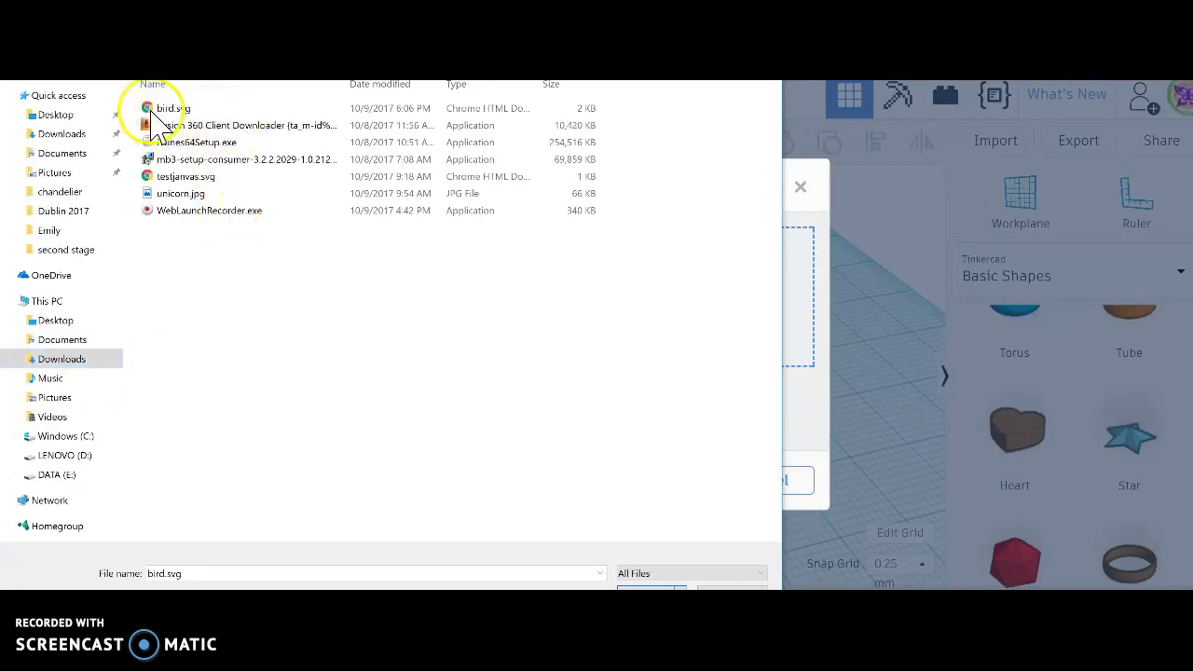
left_click(161, 114)
key("Escape")
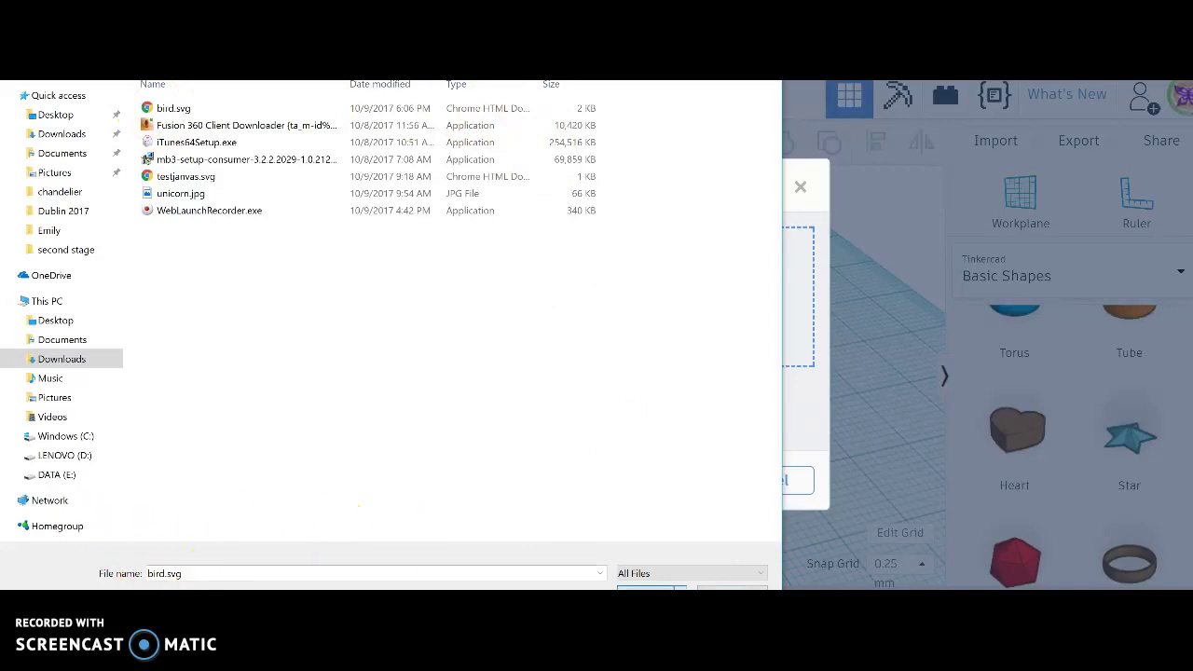
key("Return")
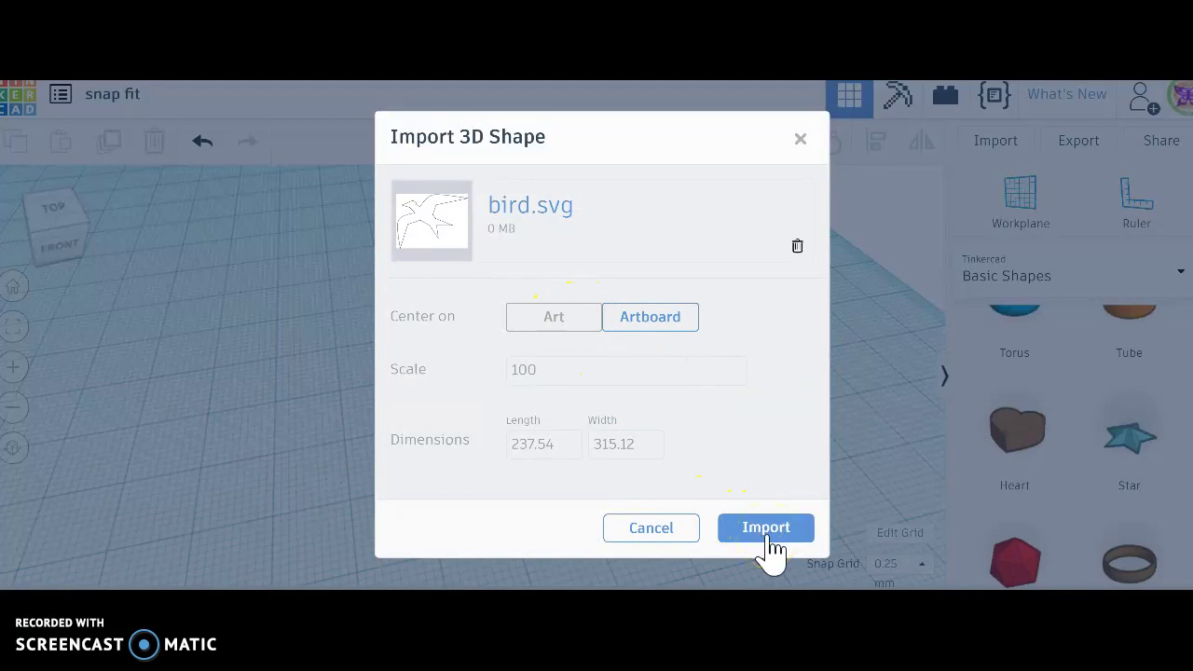
left_click(766, 529)
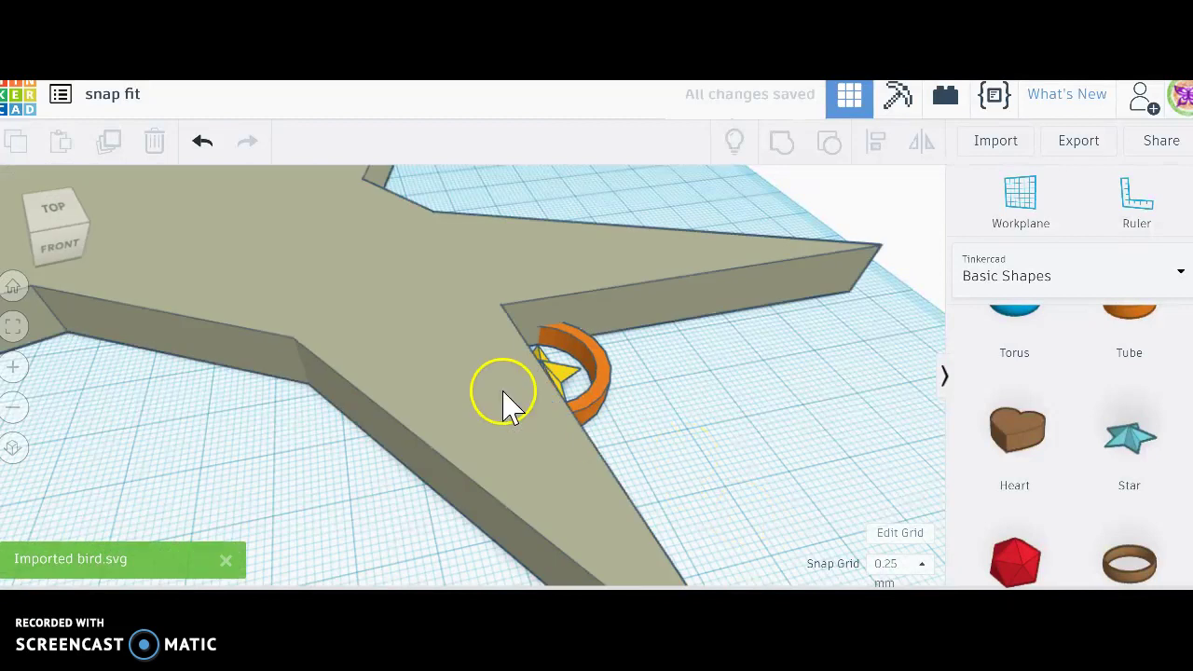
Scale the imported bird down from its far wingtip corner until it fits on the workplane beside the ring.
scroll(506, 400, "down", 5)
left_click(401, 326)
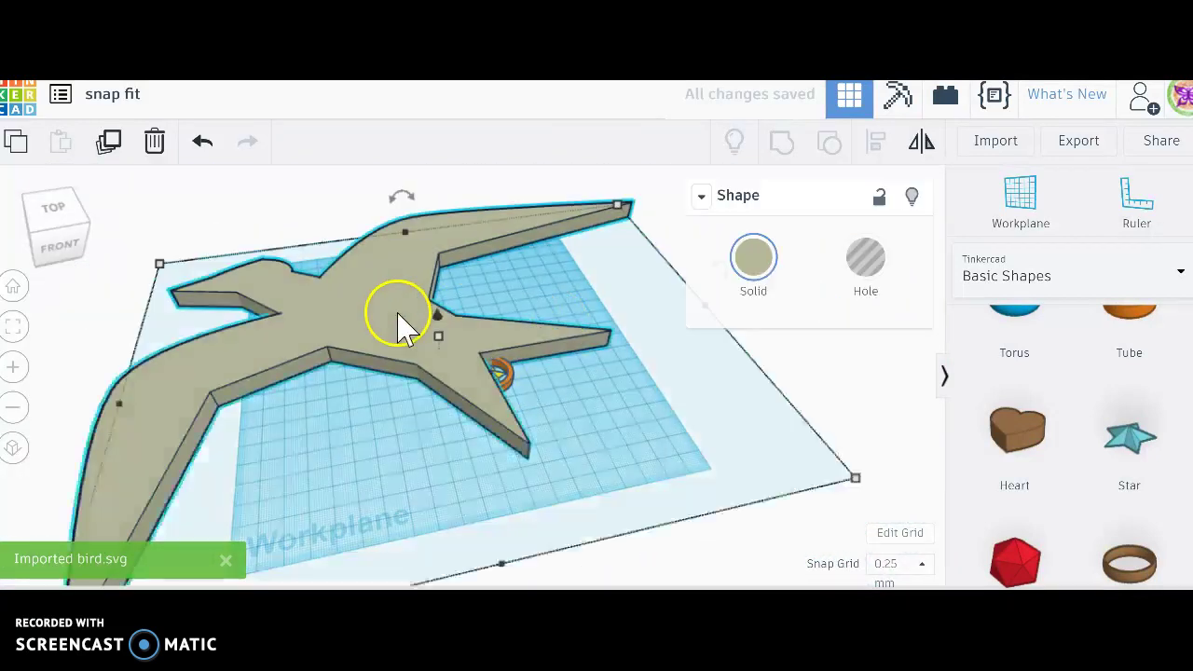
mouse_move(627, 216)
left_click_drag(626, 216, 455, 364)
left_click(471, 452)
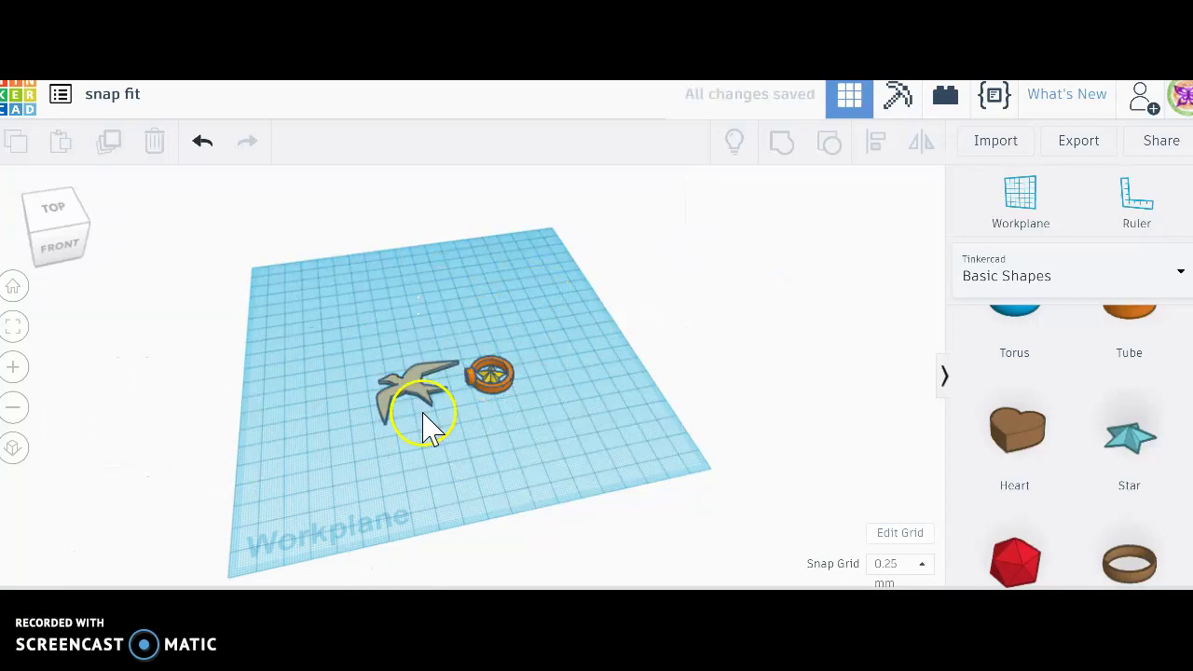
Raise the bird's height to about 5.75 mm and shrink its length and width to roughly the size of the orange ring.
scroll(426, 429, "up", 5)
scroll(380, 443, "up", 3)
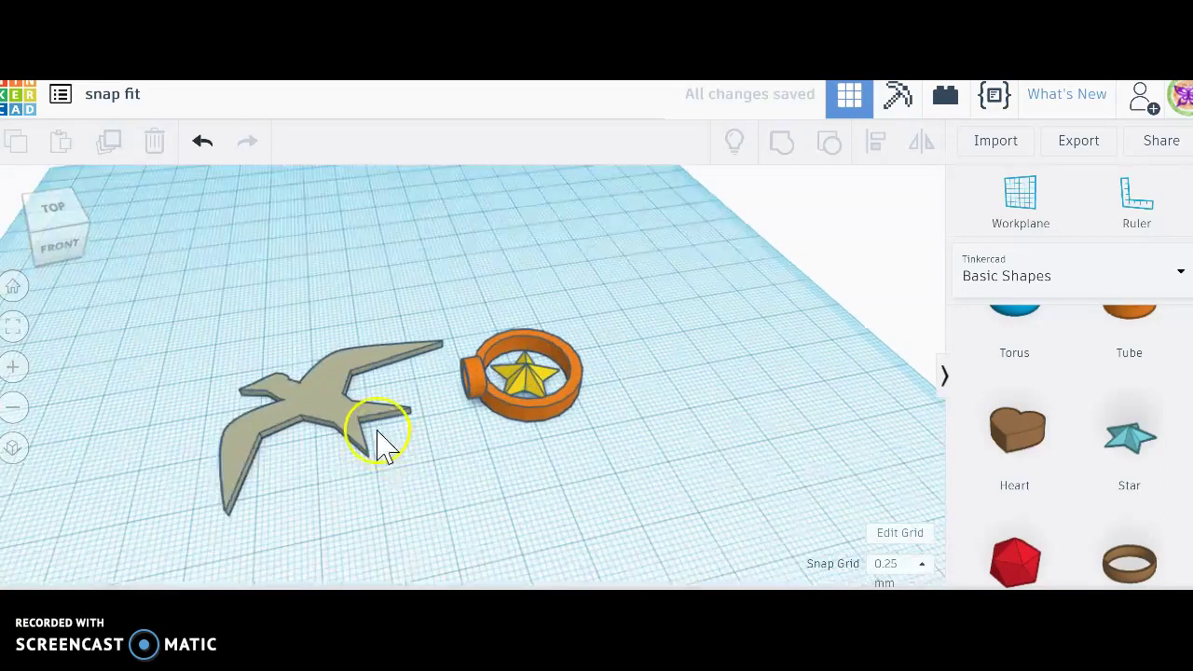
left_click(335, 395)
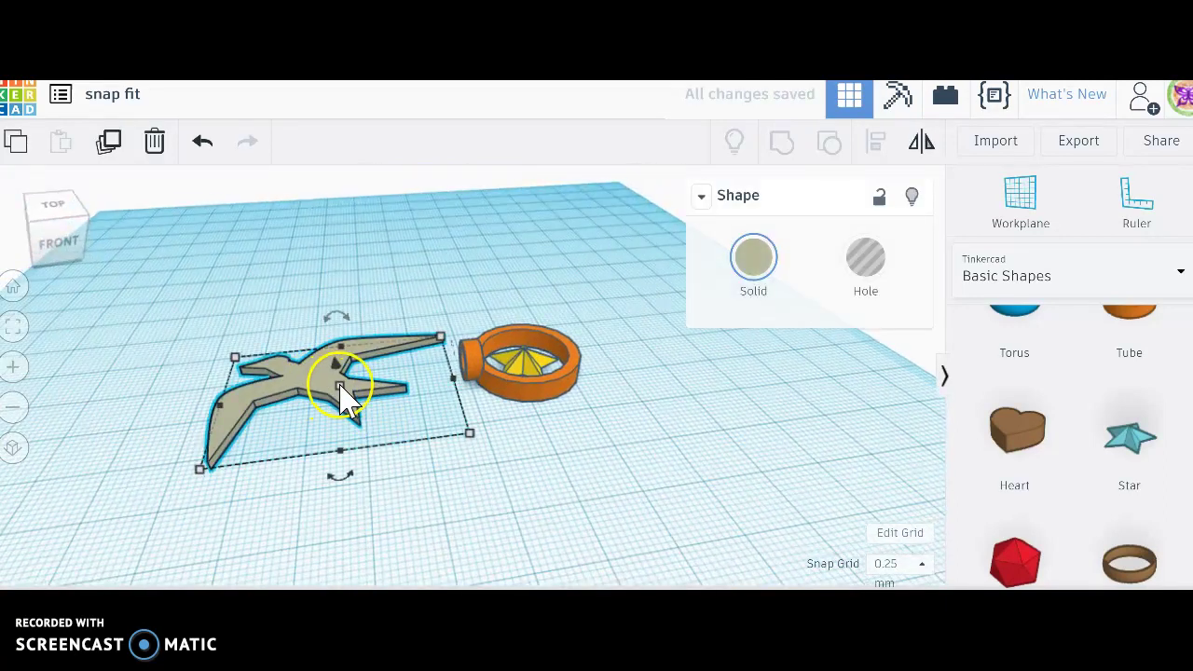
mouse_move(347, 393)
left_mouse_down()
mouse_move(341, 381)
mouse_move(352, 386)
left_mouse_up()
left_click(240, 461)
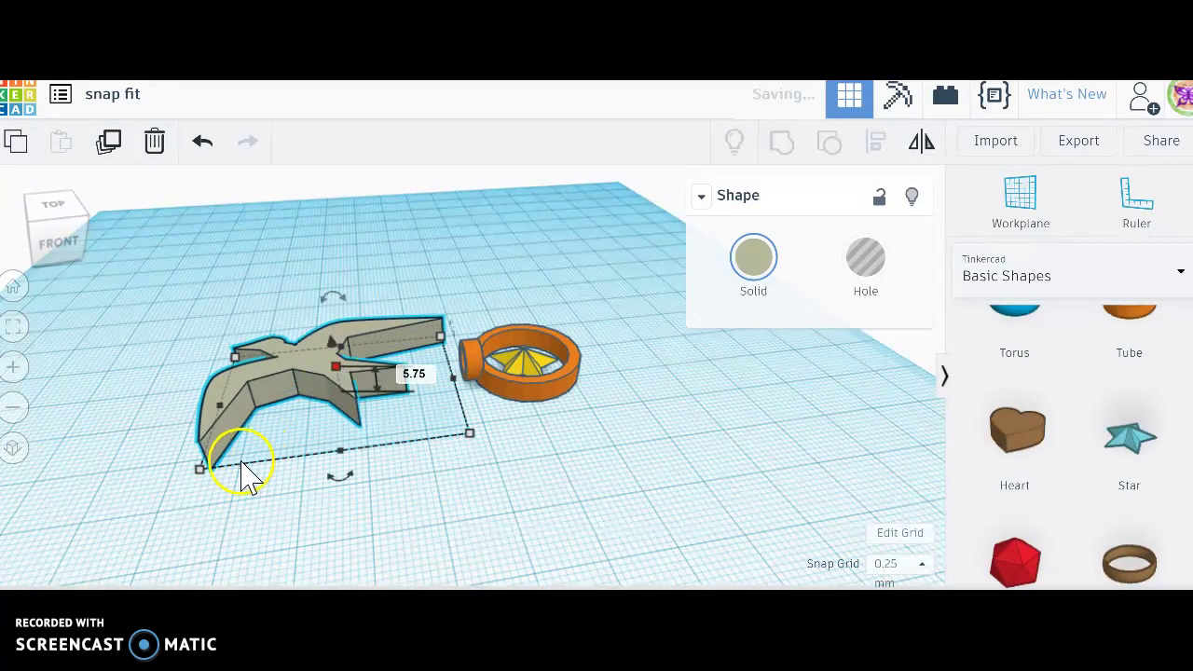
left_click_drag(199, 469, 341, 392)
left_click_drag(422, 464, 392, 457)
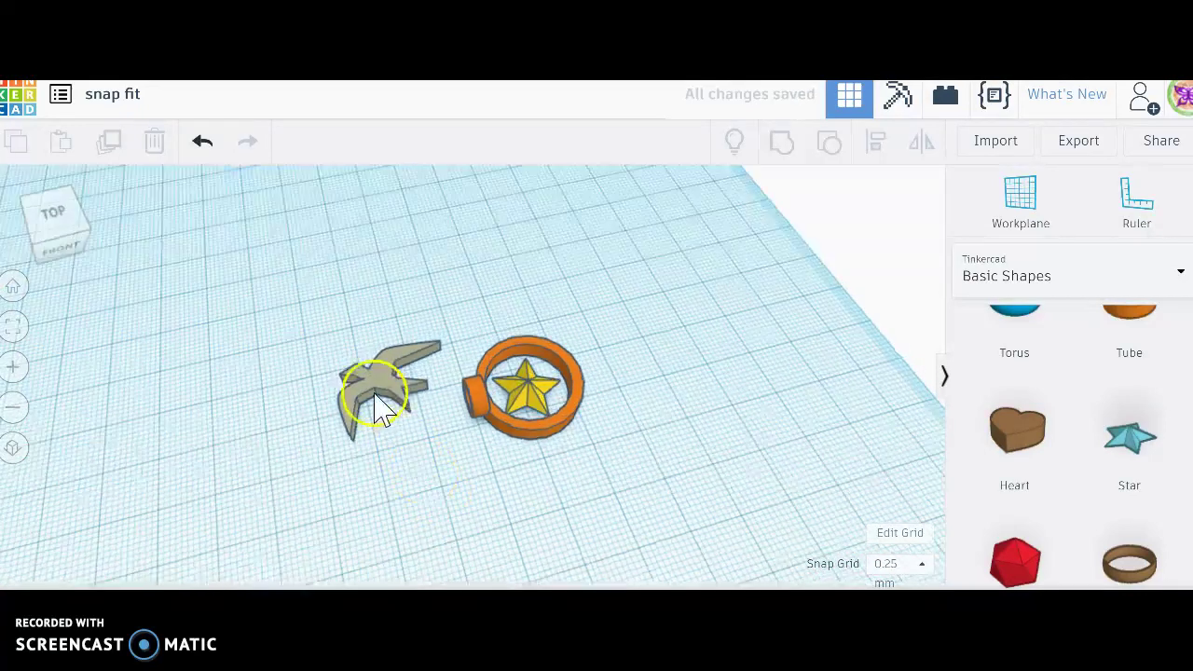